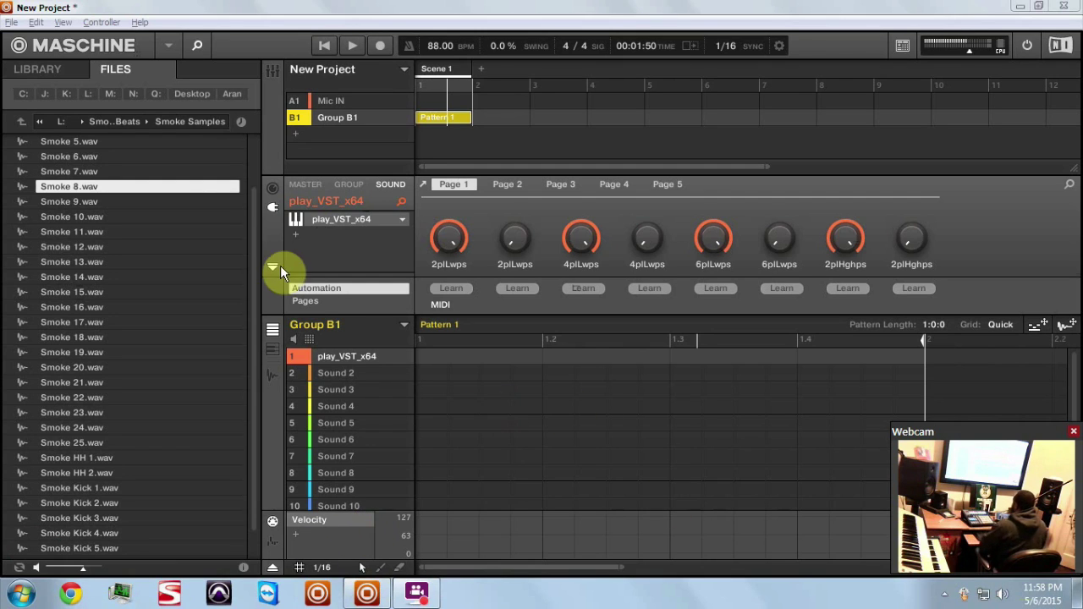
Open the Play plugin window, move it to the top, and load Flute Staccato.ewi from Orchestra
click(348, 356)
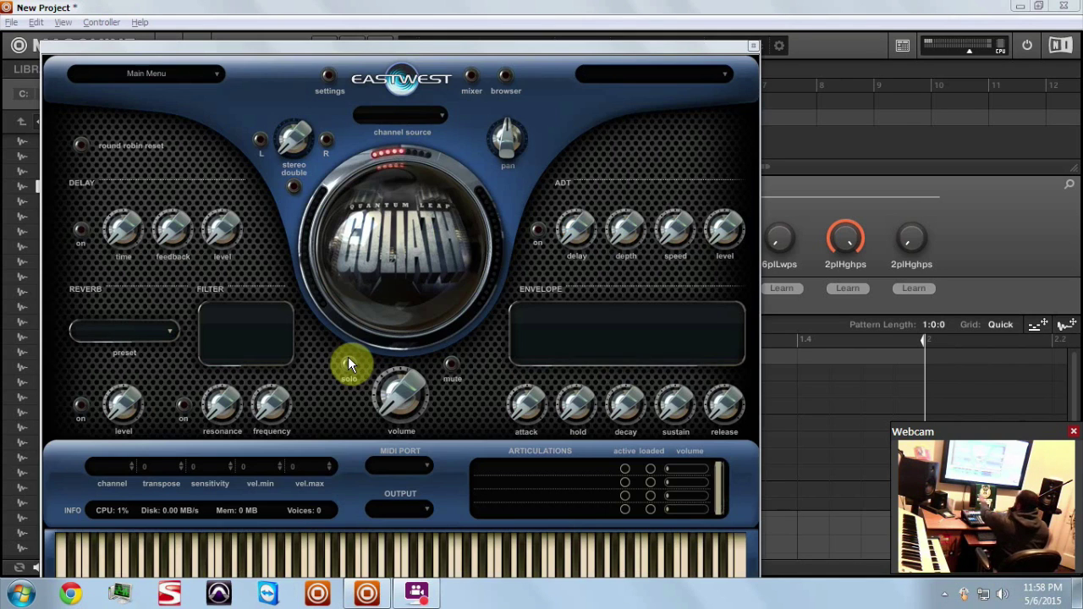
drag(380, 43, 394, 3)
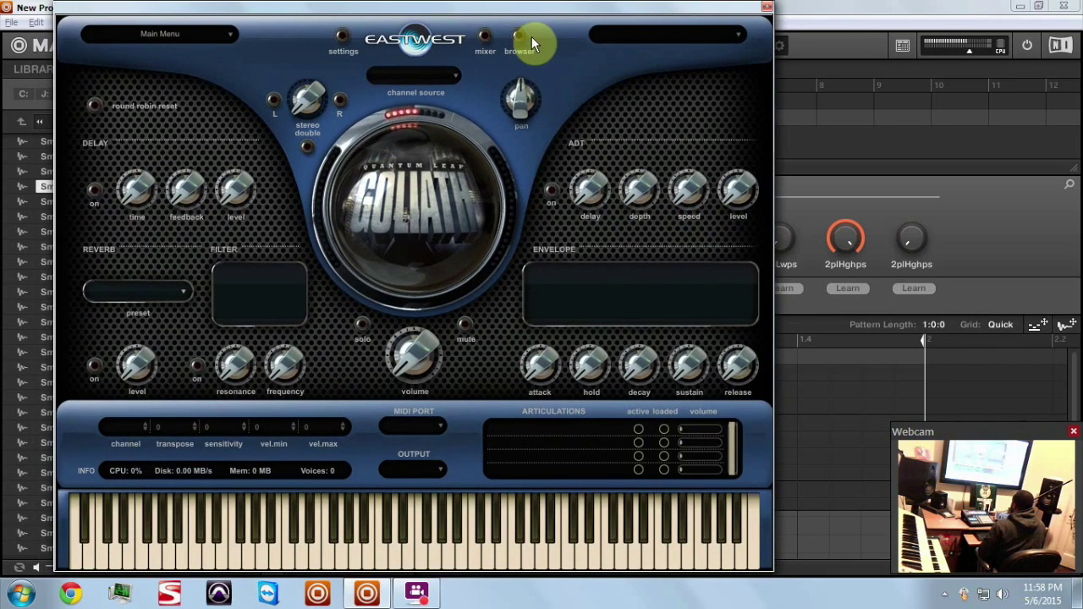
click(526, 38)
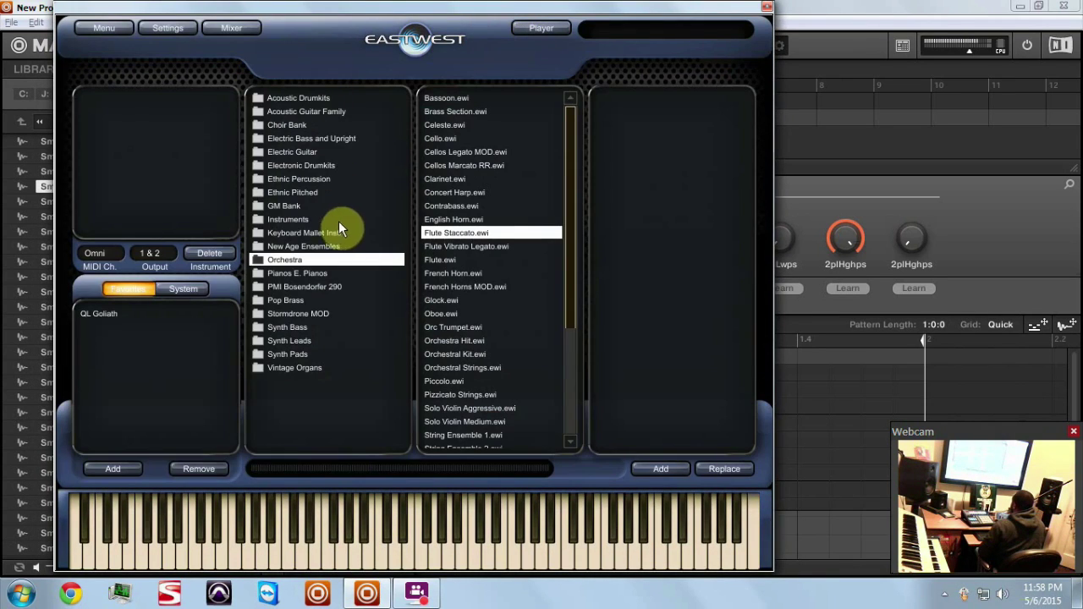
double_click(467, 234)
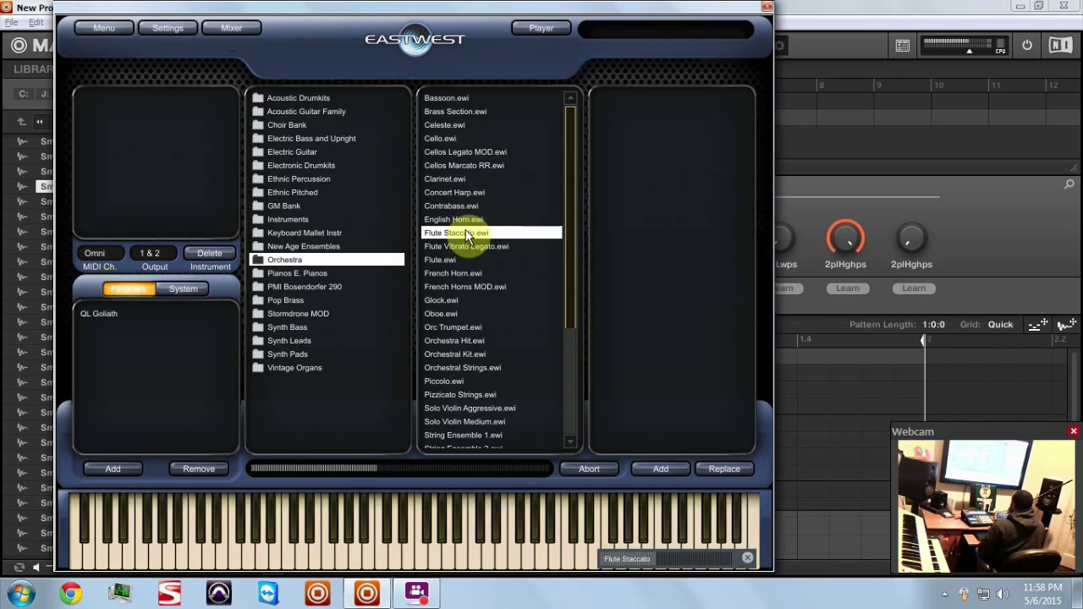
Switch EastWest Play to its mixer view
click(242, 29)
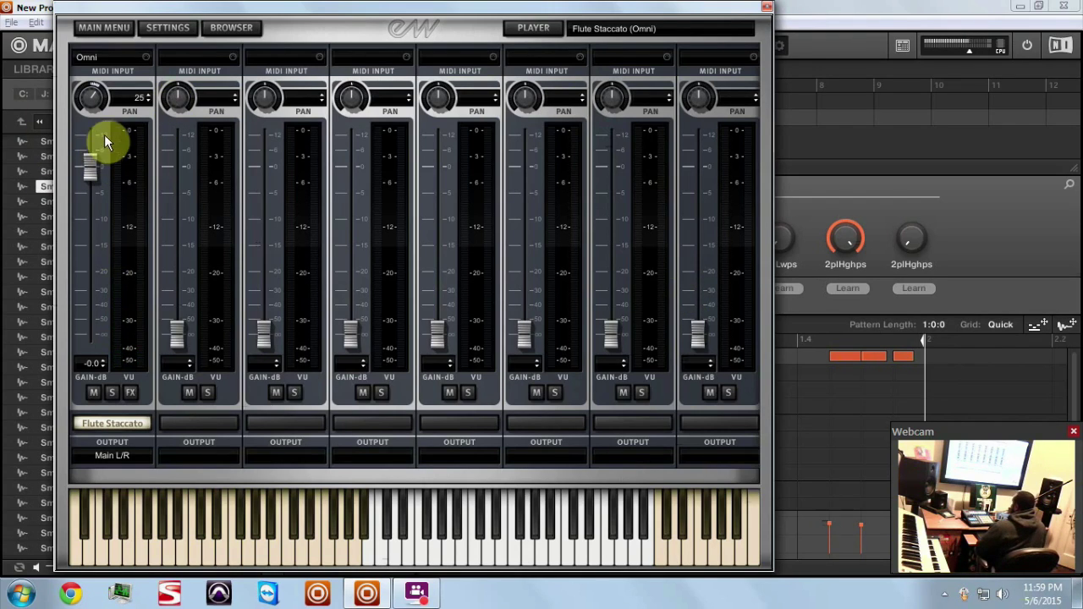
Set the flute channel's pan to 20 and gain to -0.9 dB, leaving output on Main L/R
mouse_move(85, 103)
mouse_down()
mouse_move(91, 124)
mouse_move(91, 105)
mouse_up()
mouse_move(90, 167)
mouse_down()
mouse_move(92, 190)
mouse_move(90, 175)
mouse_up()
click(92, 393)
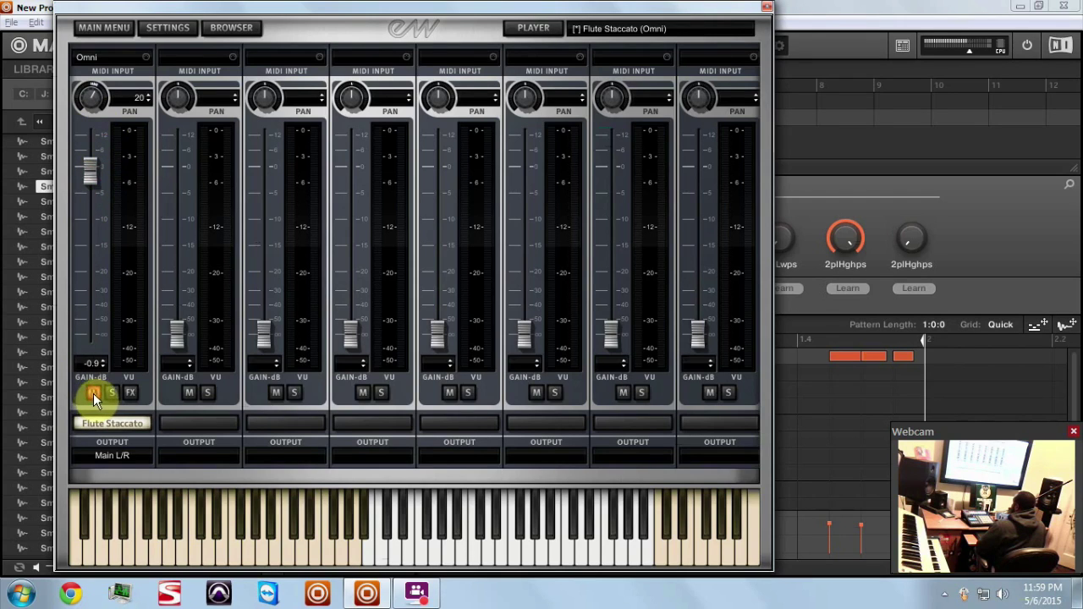
click(128, 392)
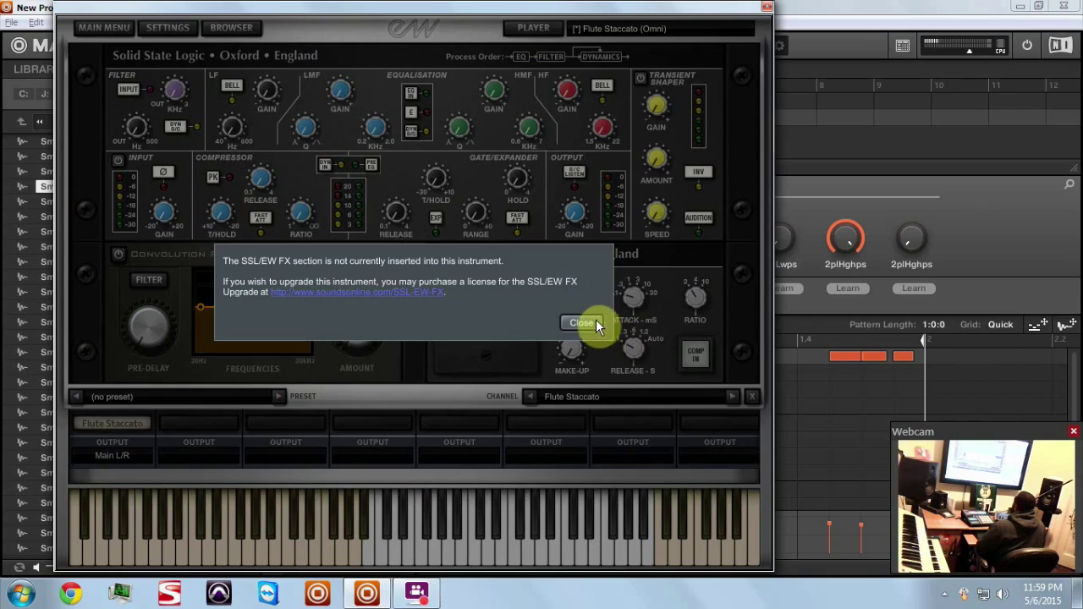
click(592, 318)
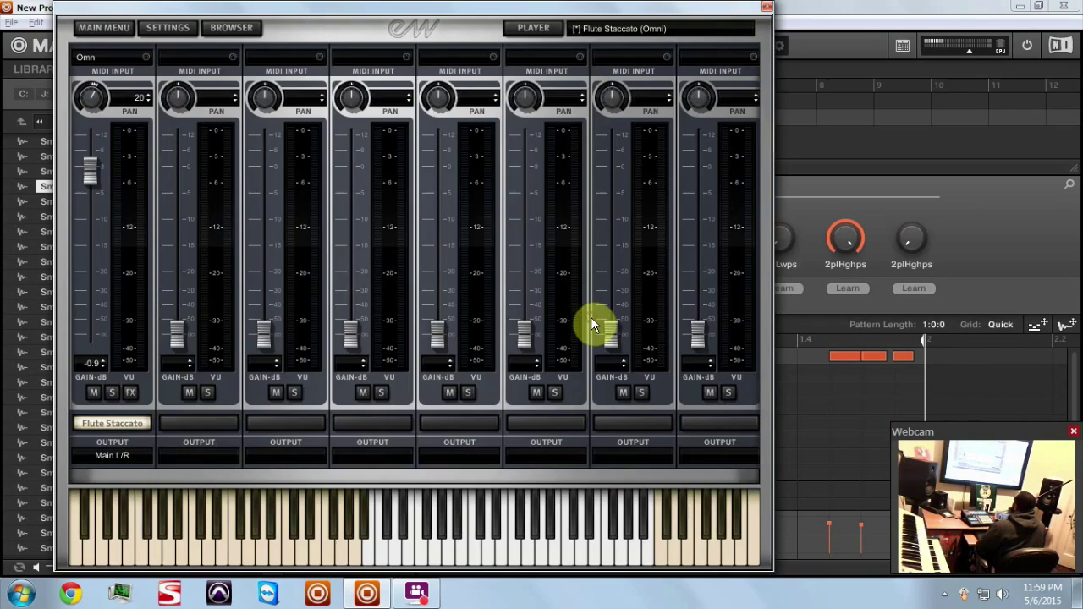
click(130, 393)
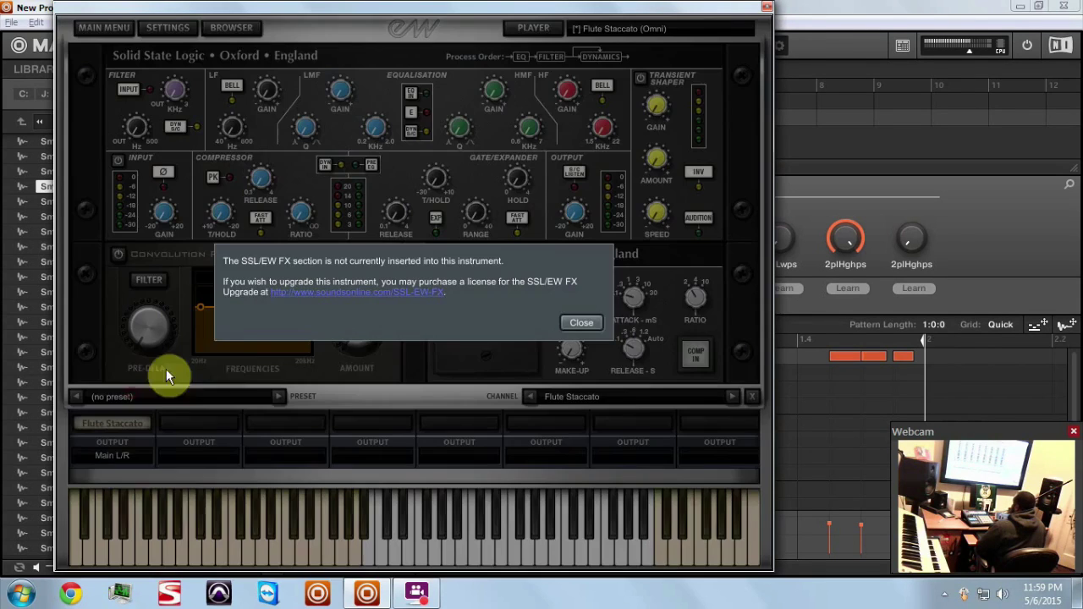
click(577, 322)
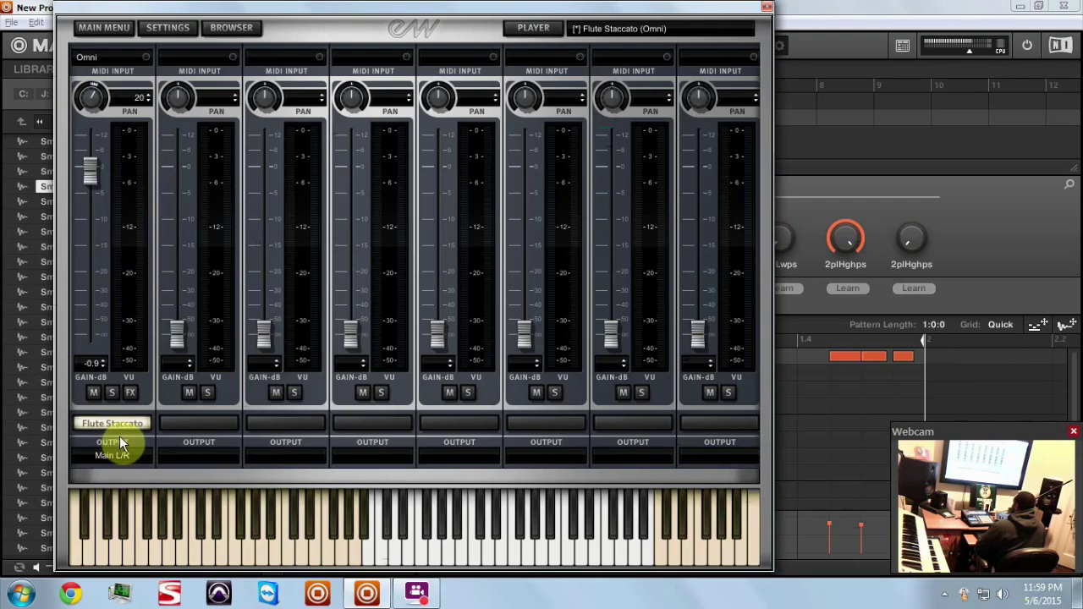
click(109, 458)
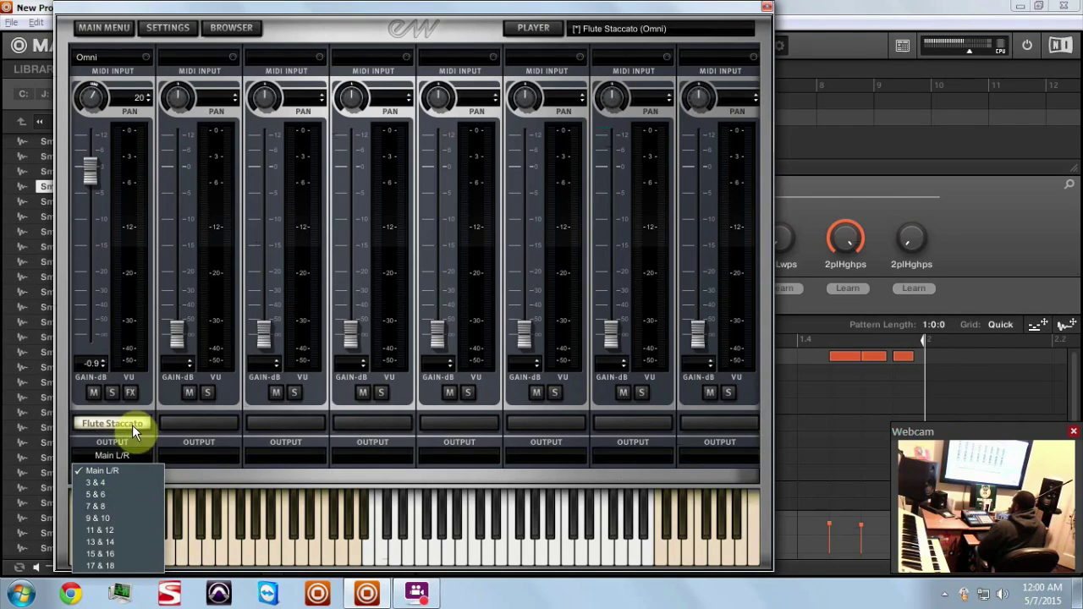
click(152, 431)
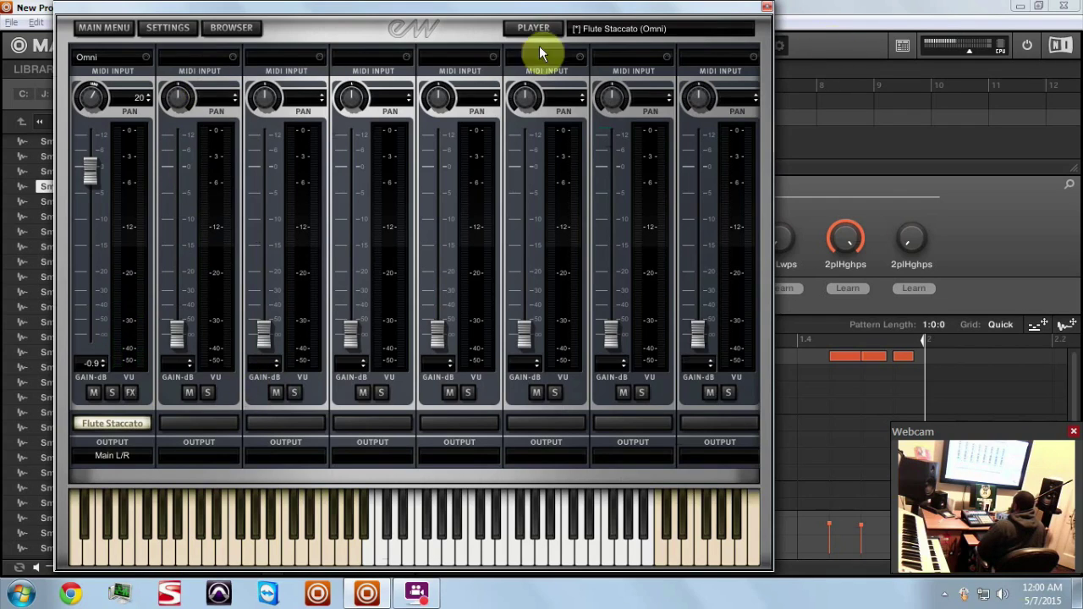
Add Glock.ewi as a second instrument beside the flute and return to the mixer
click(250, 28)
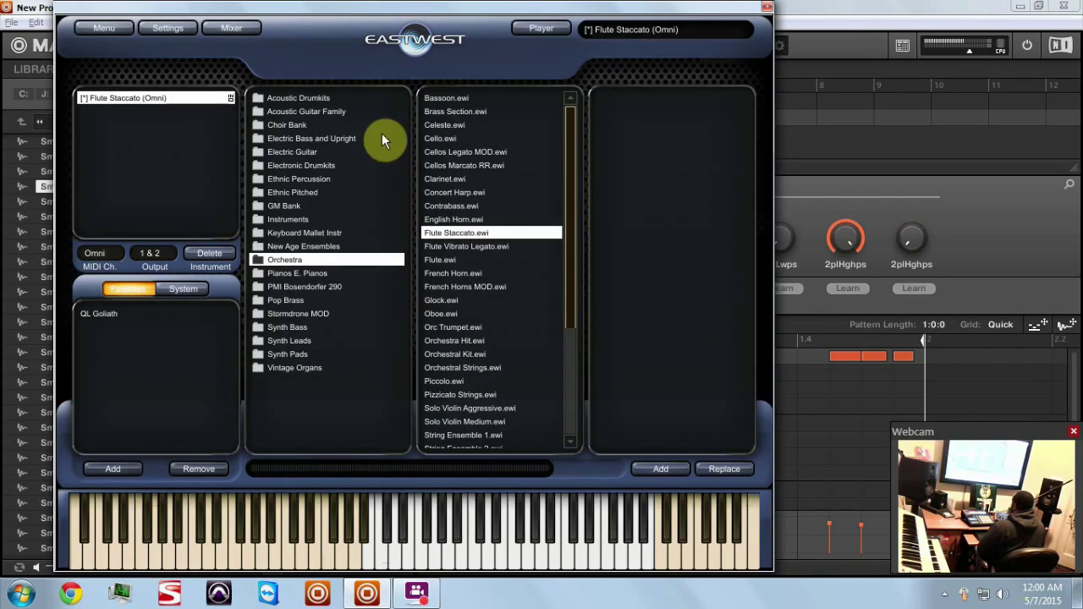
click(447, 301)
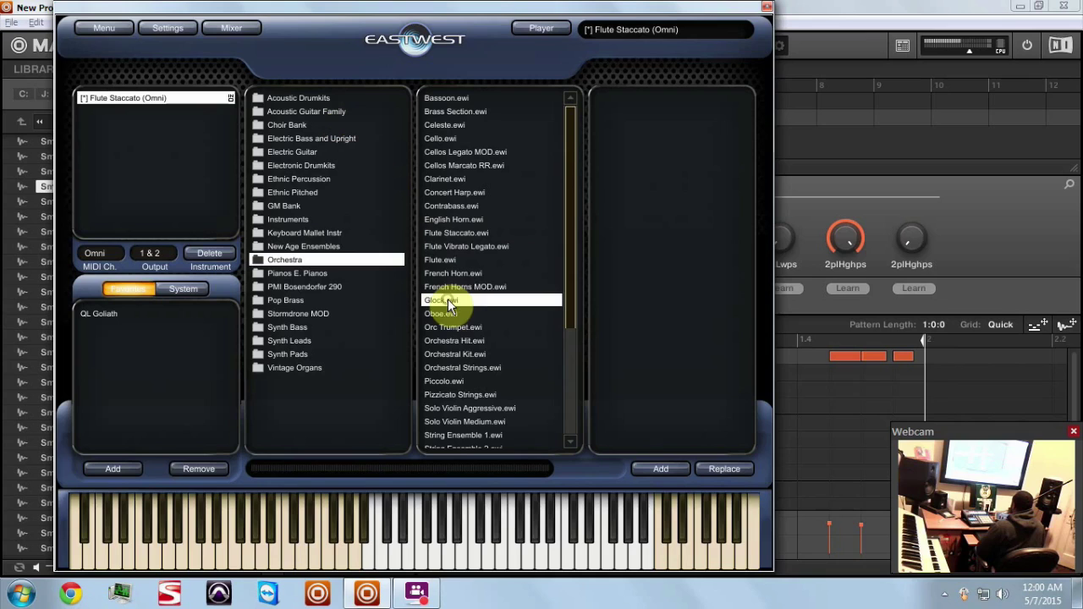
click(664, 469)
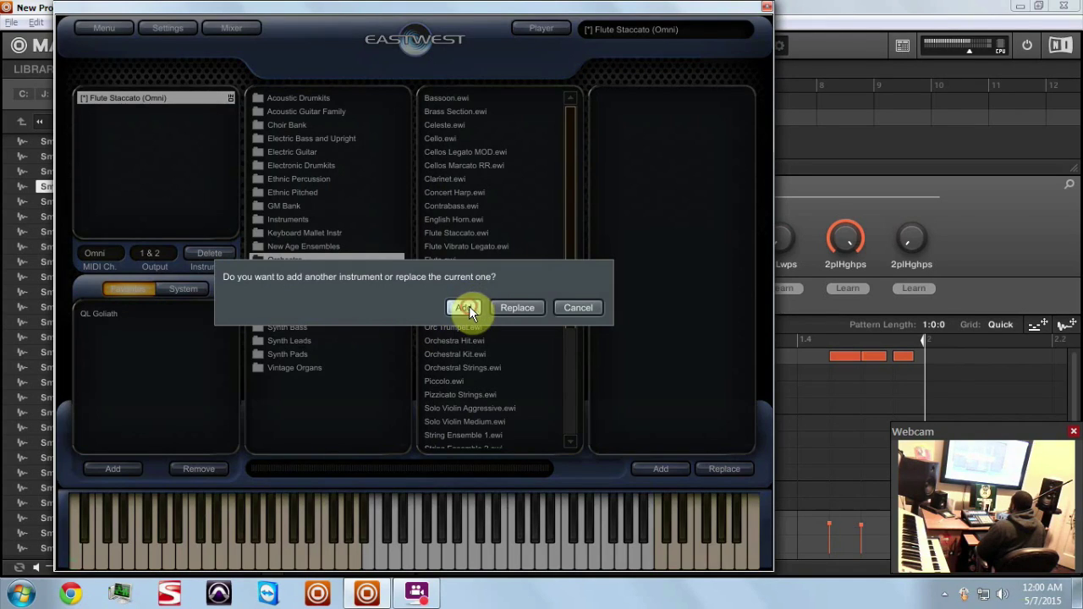
click(469, 307)
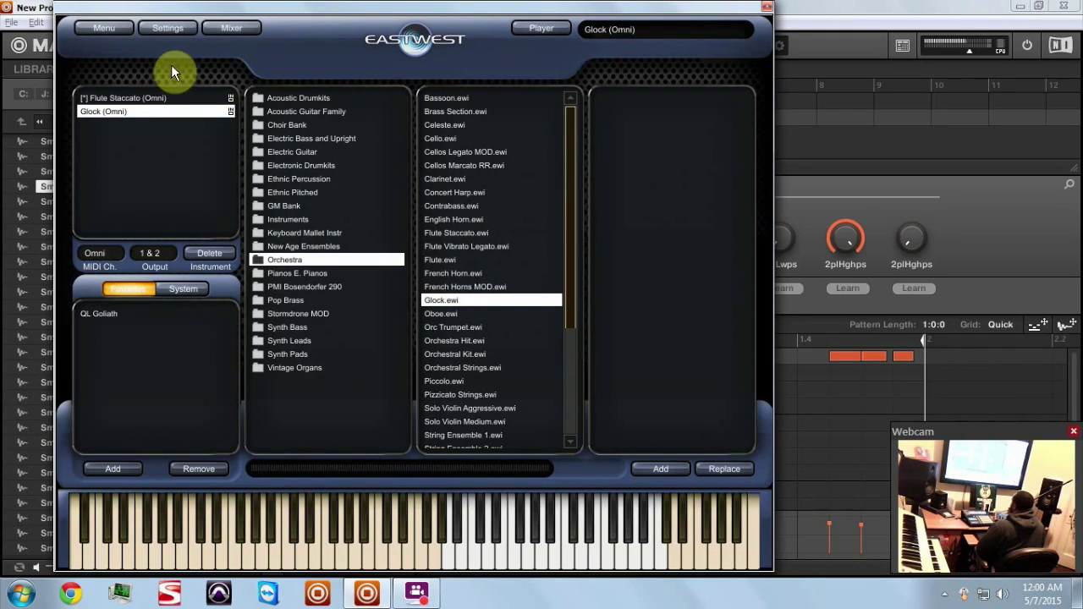
click(224, 29)
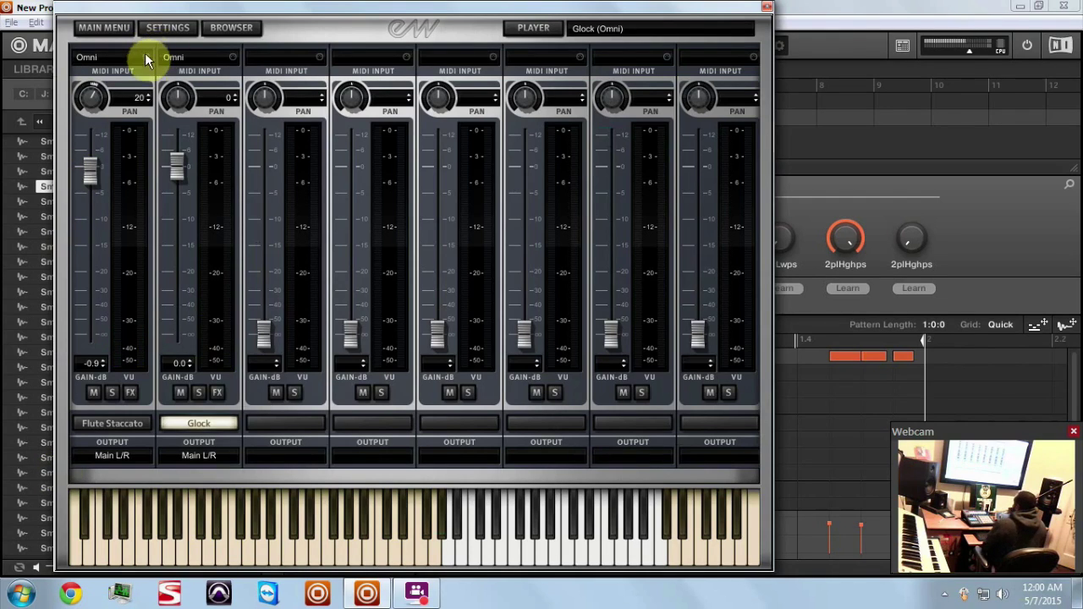
Set Flute Staccato to MIDI input channel 1 and Glock to MIDI channel 2
click(215, 270)
click(180, 56)
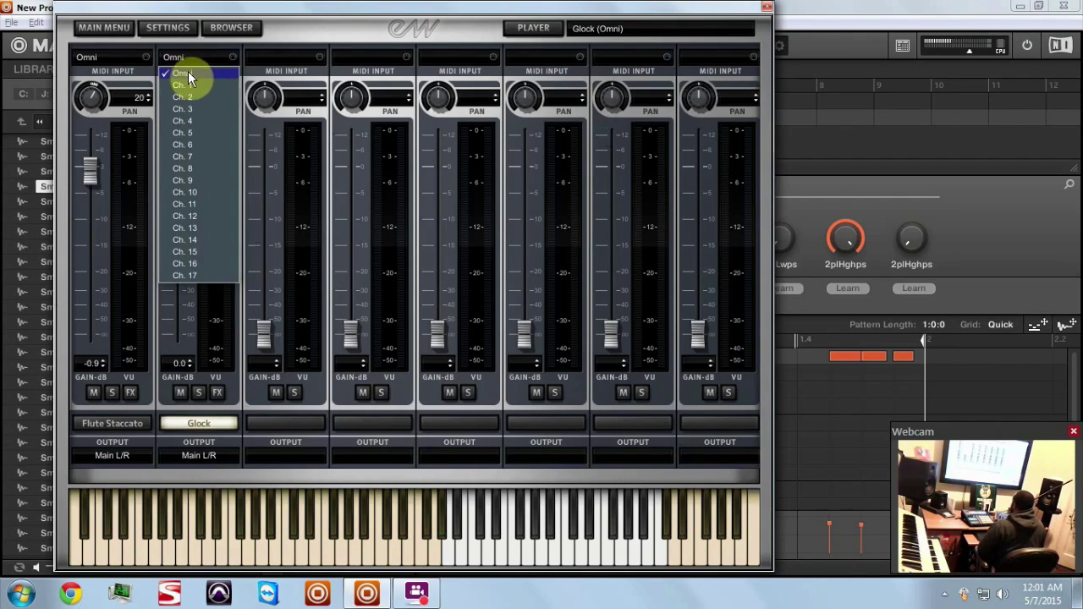
click(93, 57)
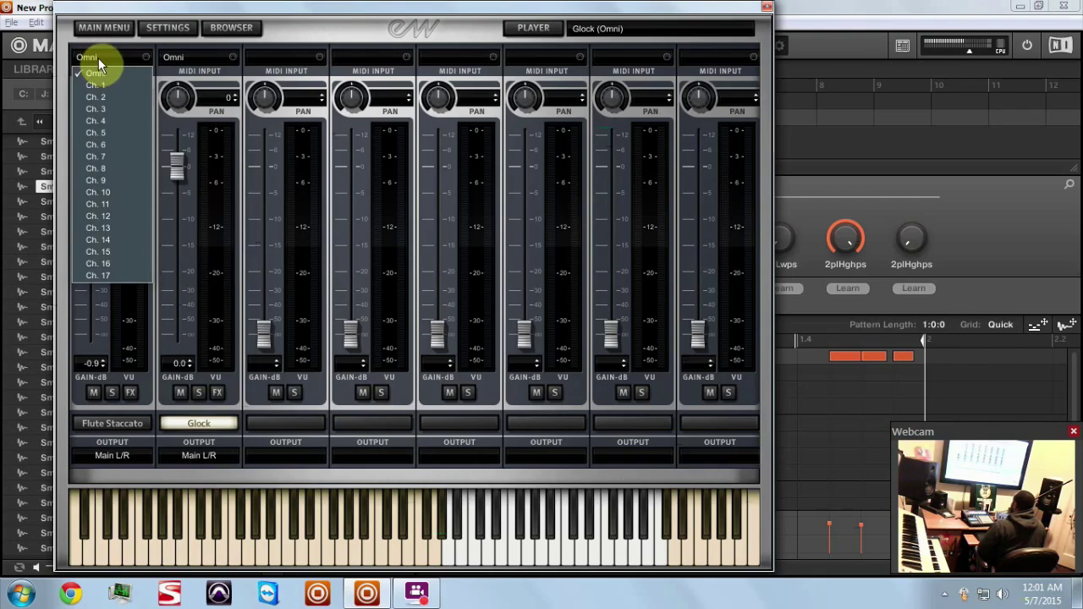
click(109, 58)
click(94, 58)
click(107, 87)
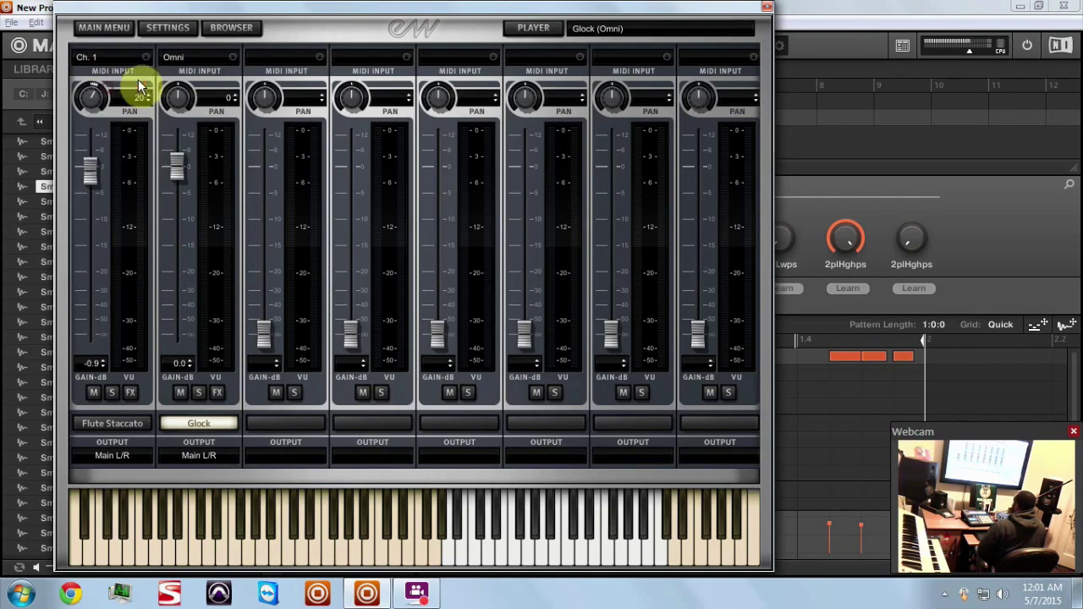
click(188, 56)
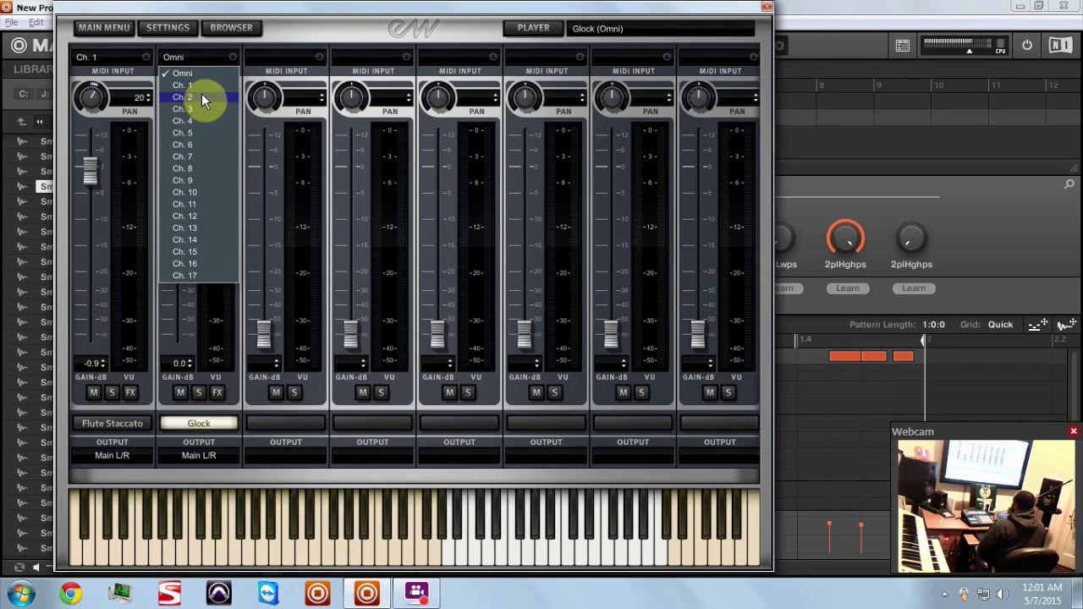
click(201, 98)
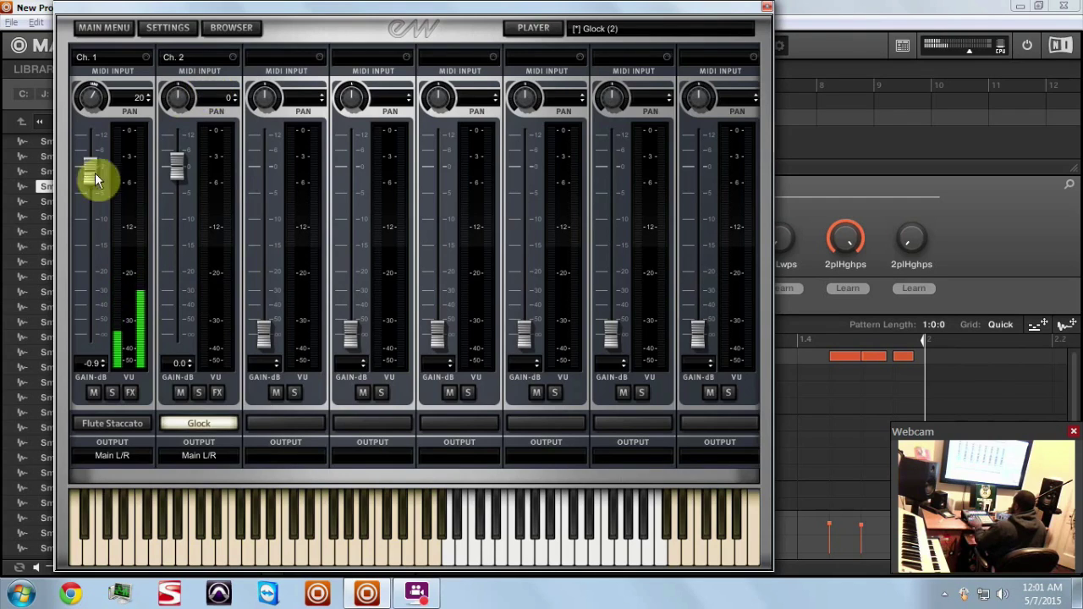
Route the Glock channel's output to 3 & 4
click(189, 455)
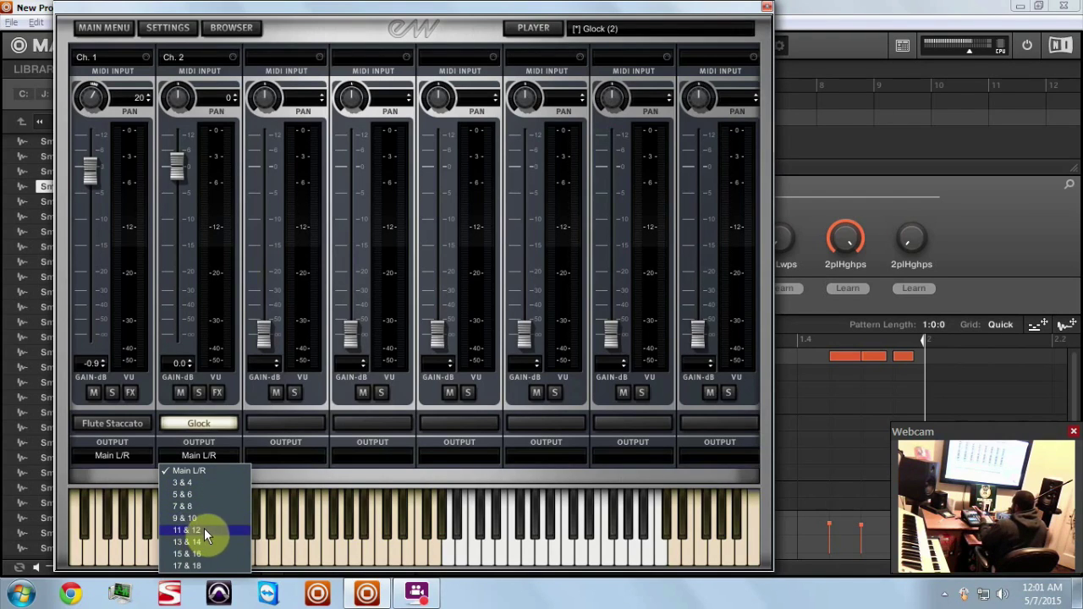
click(198, 484)
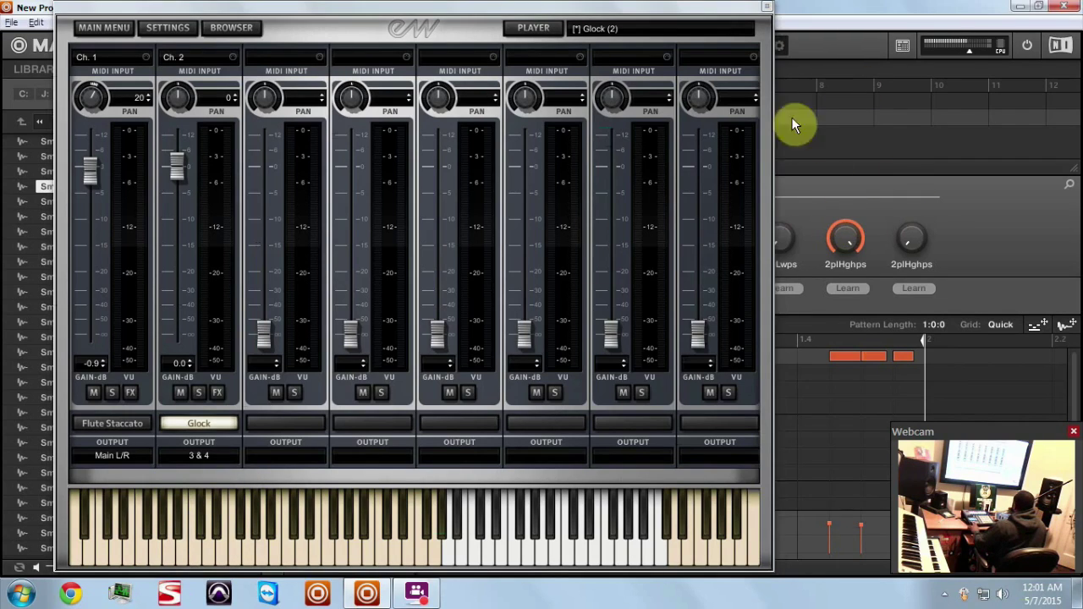
Close Play and set Sound 2's audio input source to B1:S1 play_VST_x64-2
click(766, 7)
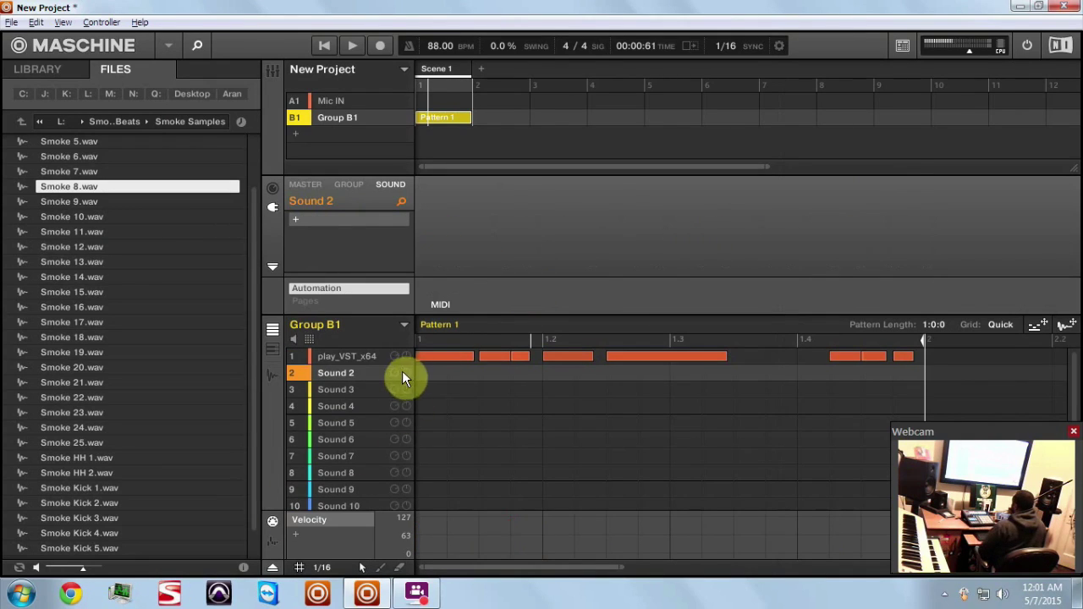
click(273, 188)
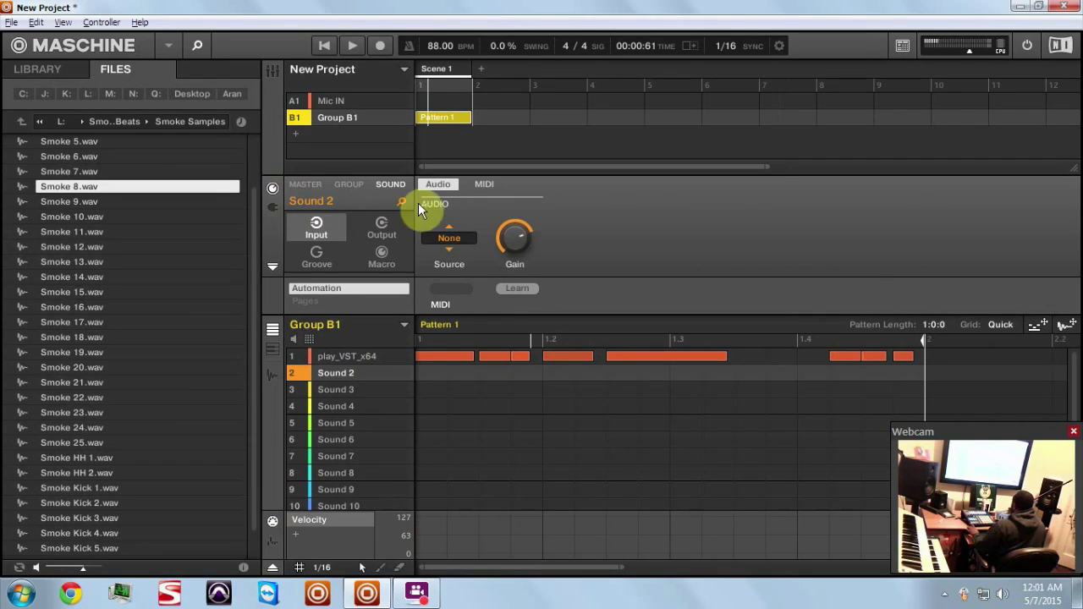
click(455, 238)
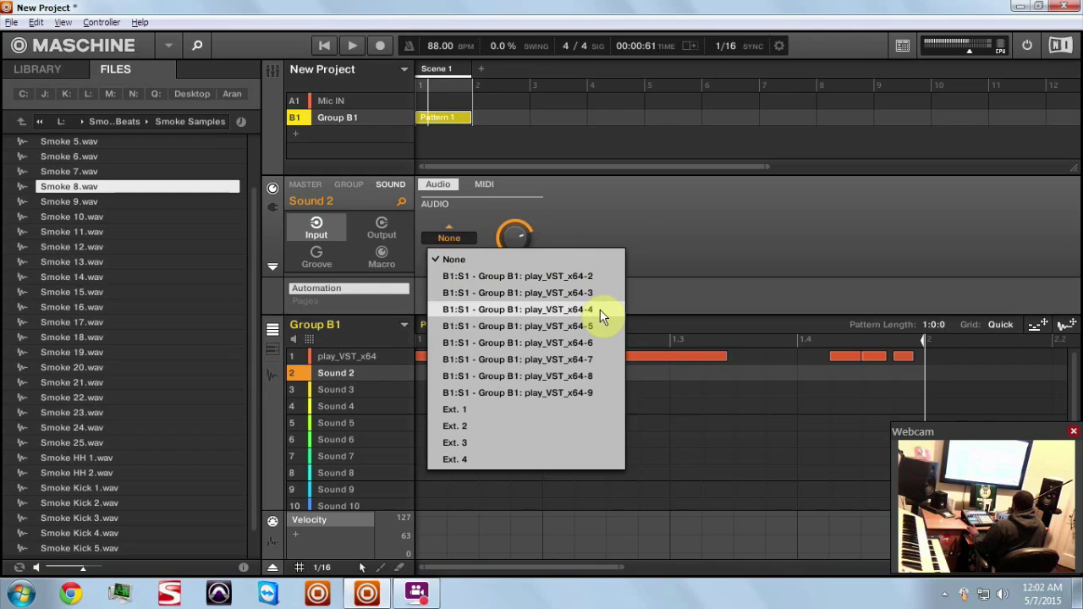
click(517, 278)
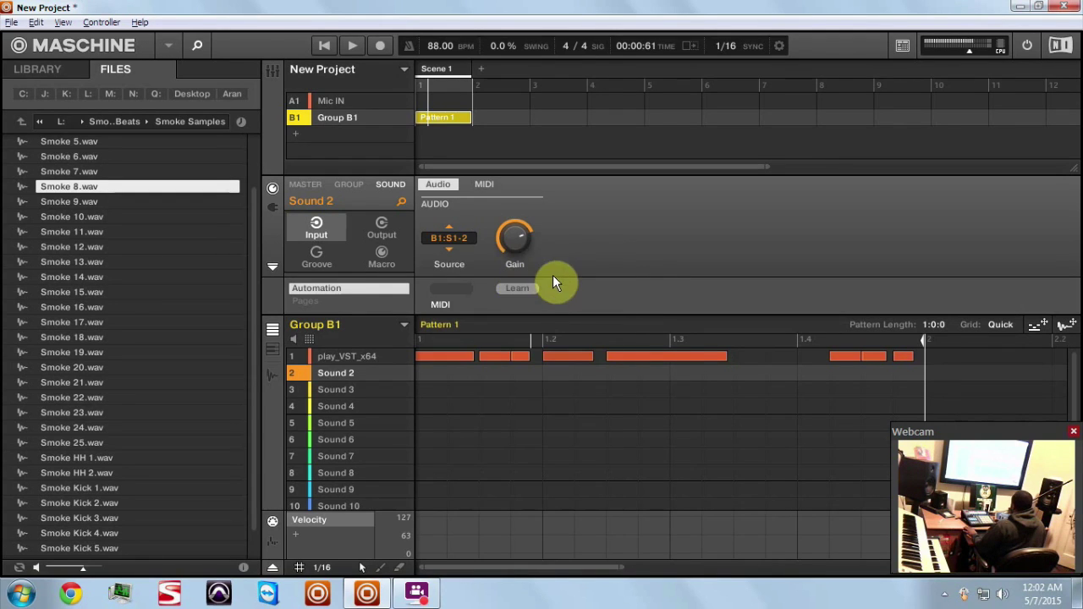
Send Sound 2's MIDI output to S1 - play_VST_x64 on channel 2
click(381, 229)
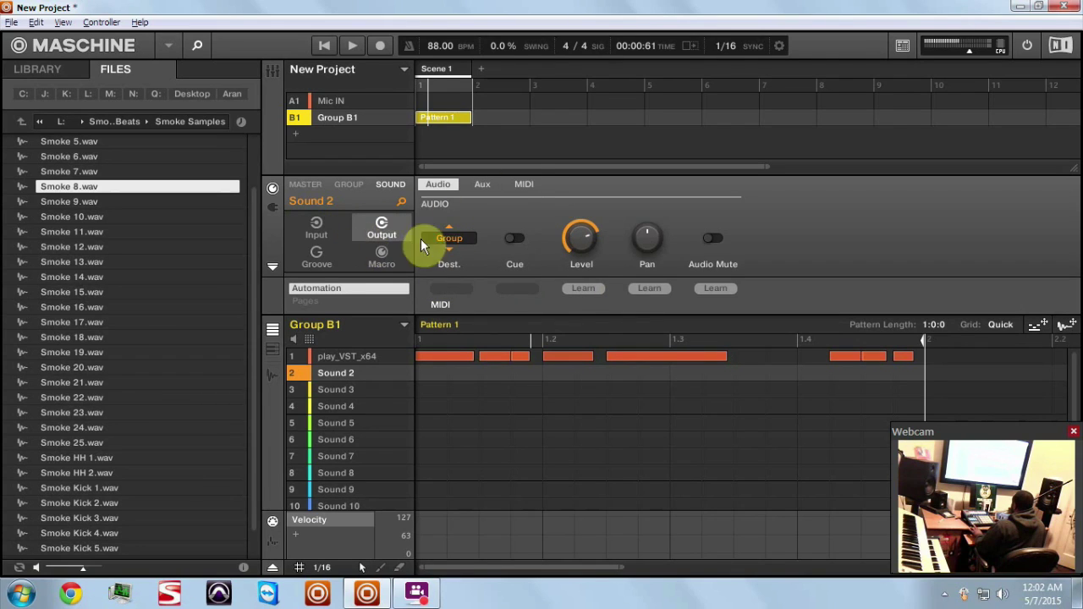
click(524, 184)
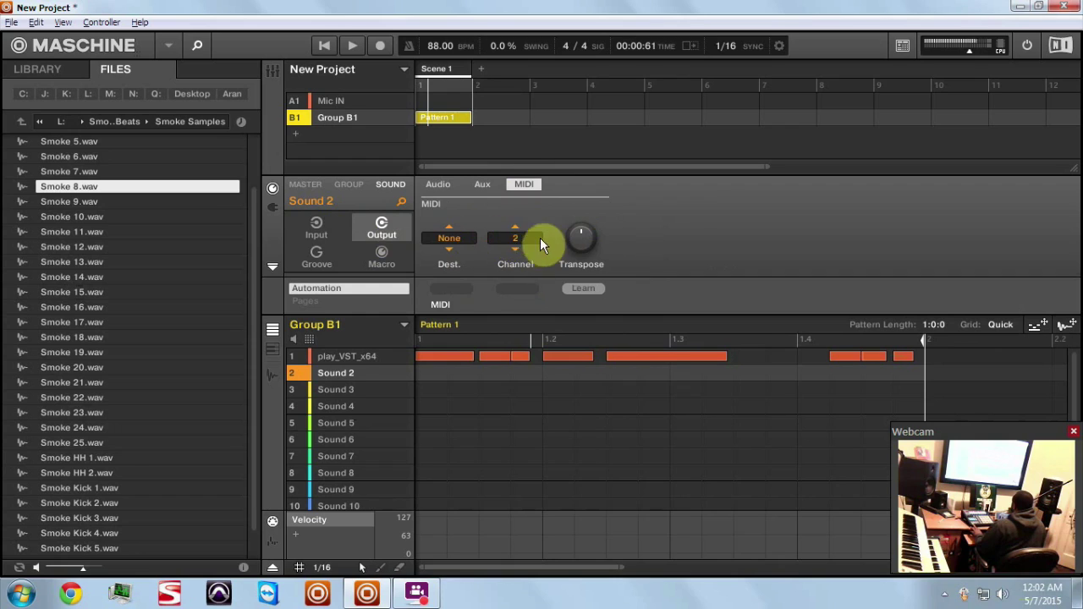
click(353, 387)
click(356, 372)
click(460, 239)
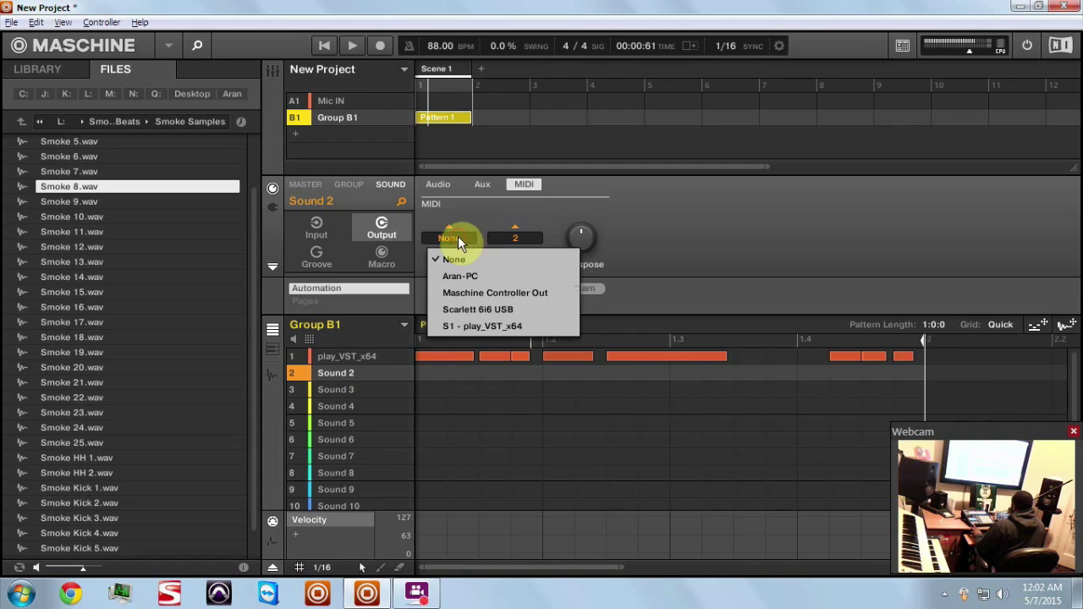
click(463, 325)
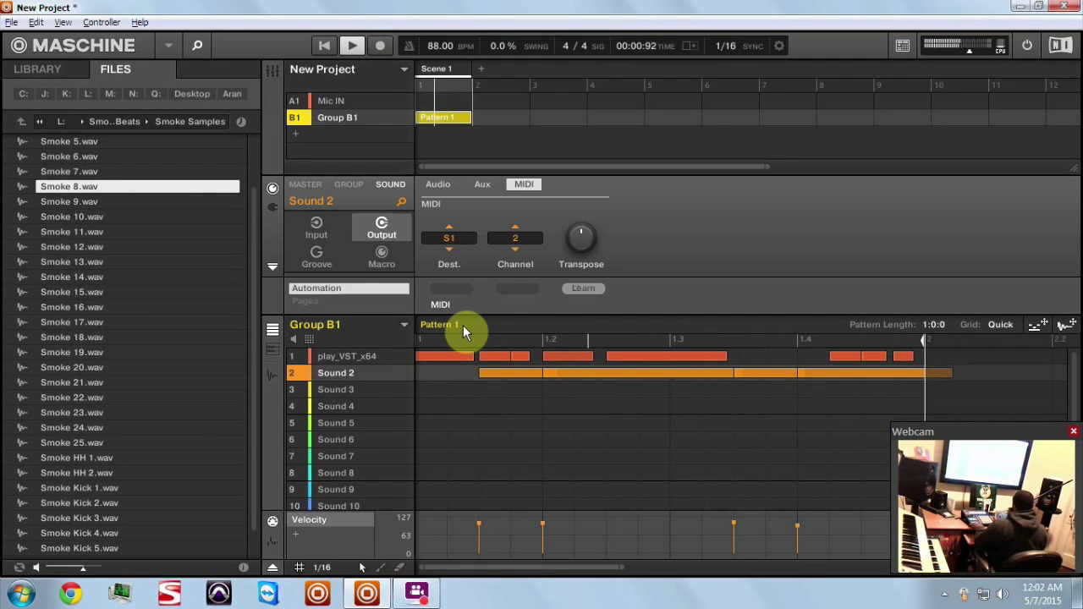
Stop the recording, select play_VST_x64, and show the mixer with Ctrl+M
key(space)
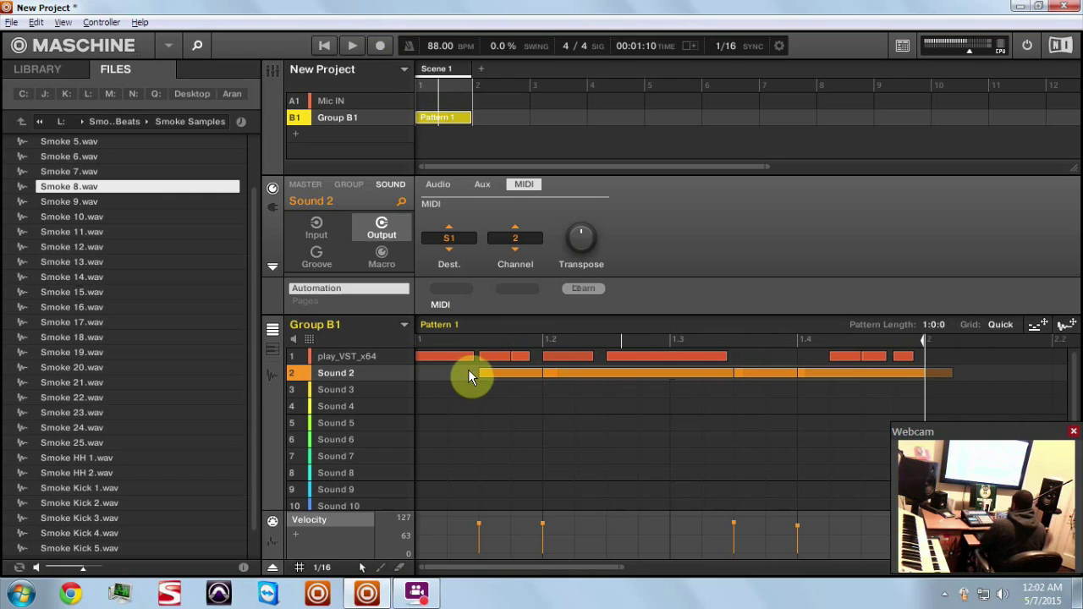
click(335, 356)
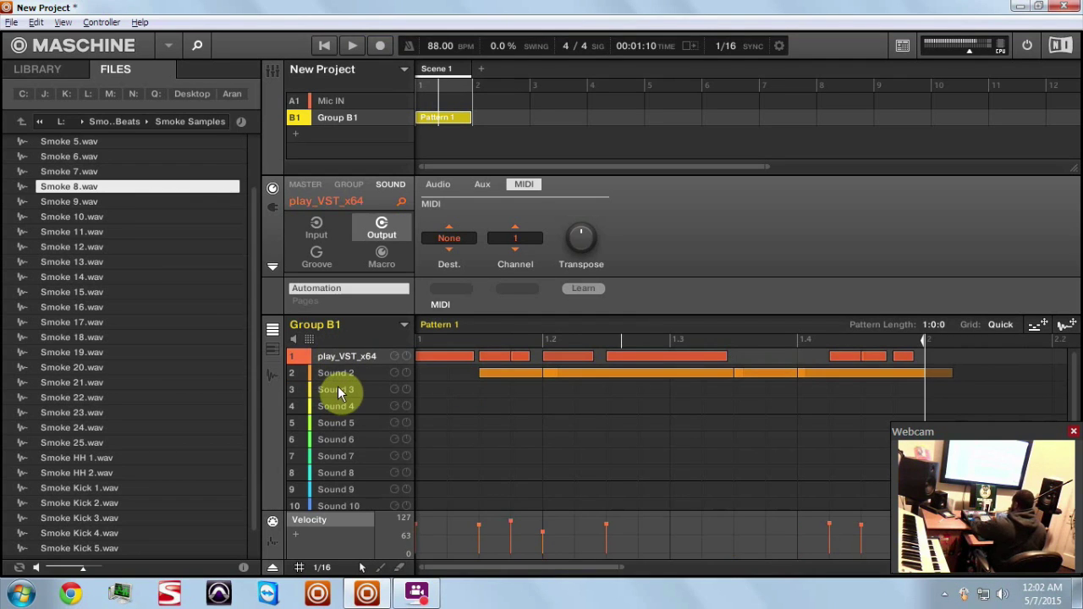
key(ctrl+m)
Play and stop the pattern to hear both instruments, then return to arrange view
key(space)
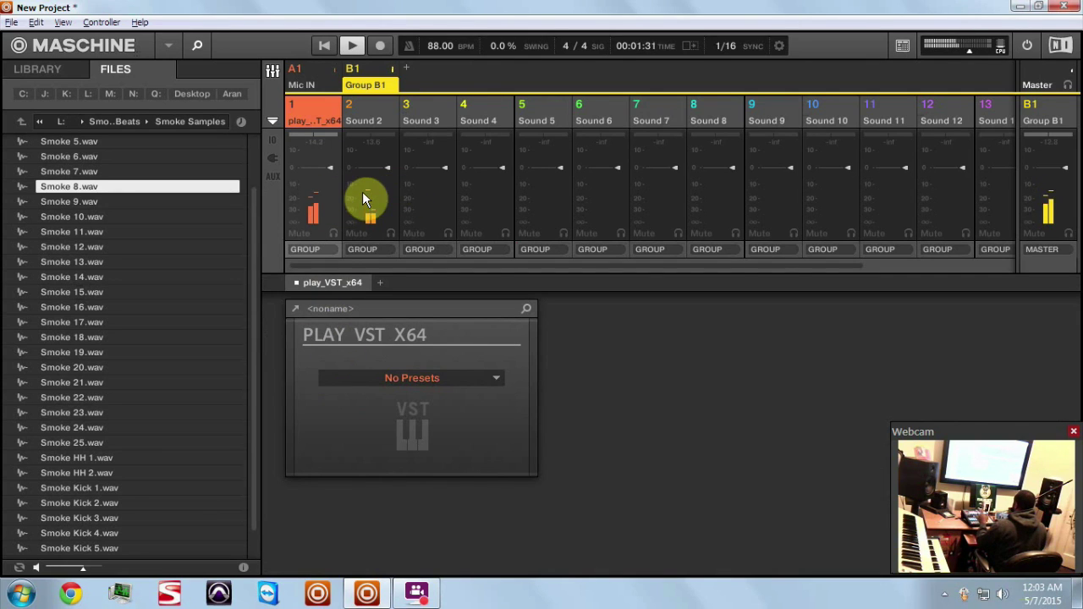
key(space)
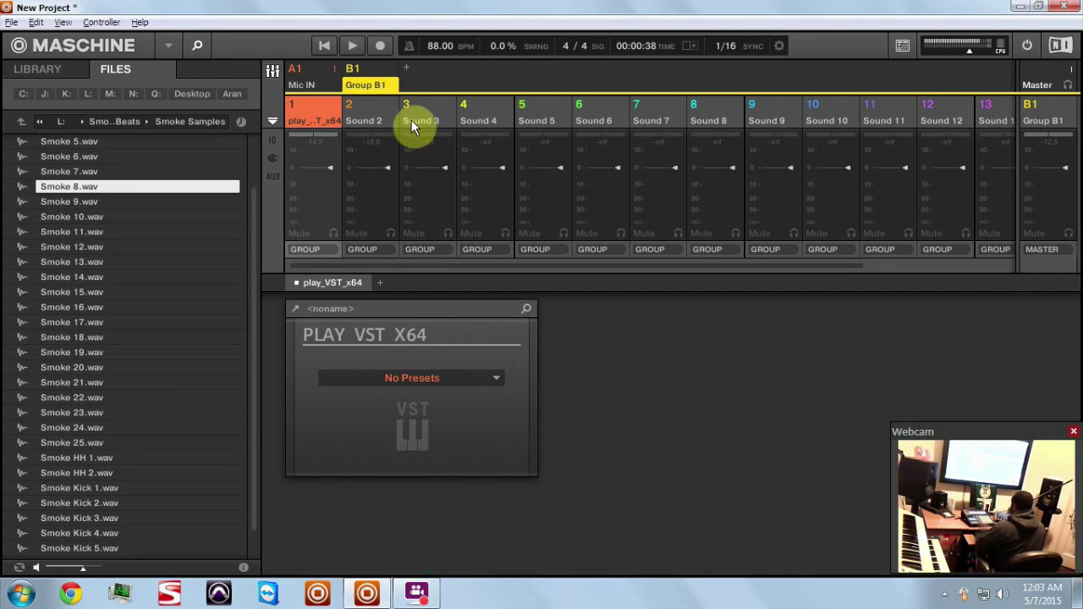
key(ctrl+m)
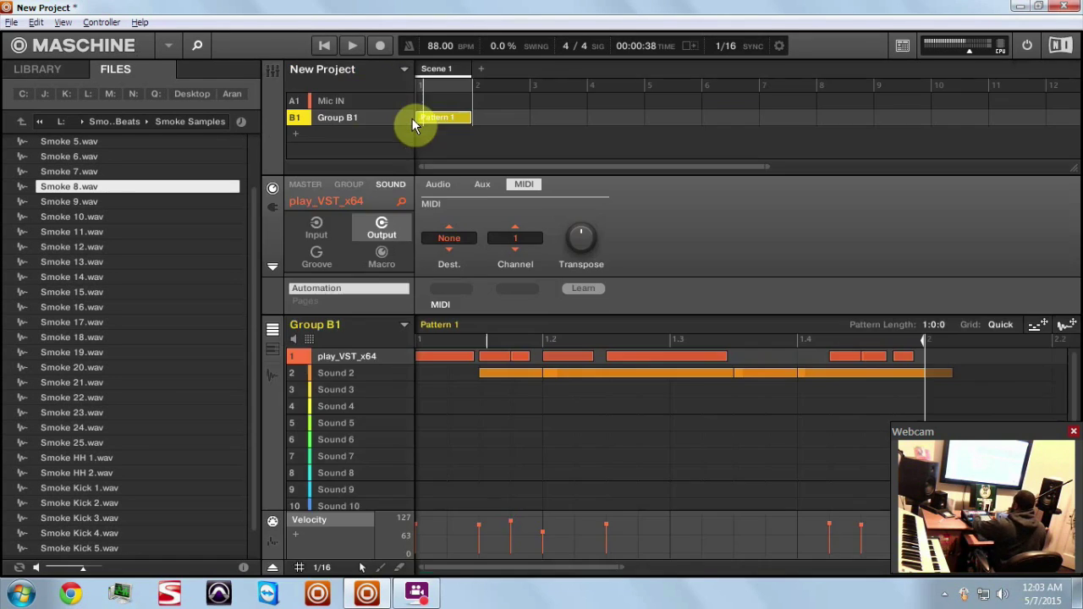
Load a Filter effect onto Sound 2 and turn its resonance down to zero
click(350, 372)
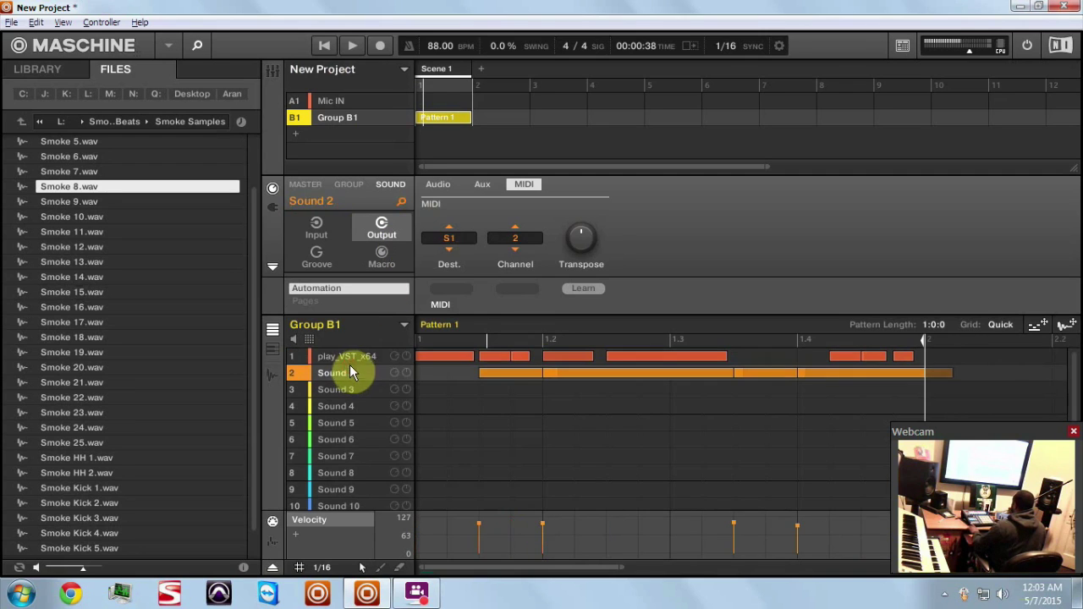
click(272, 207)
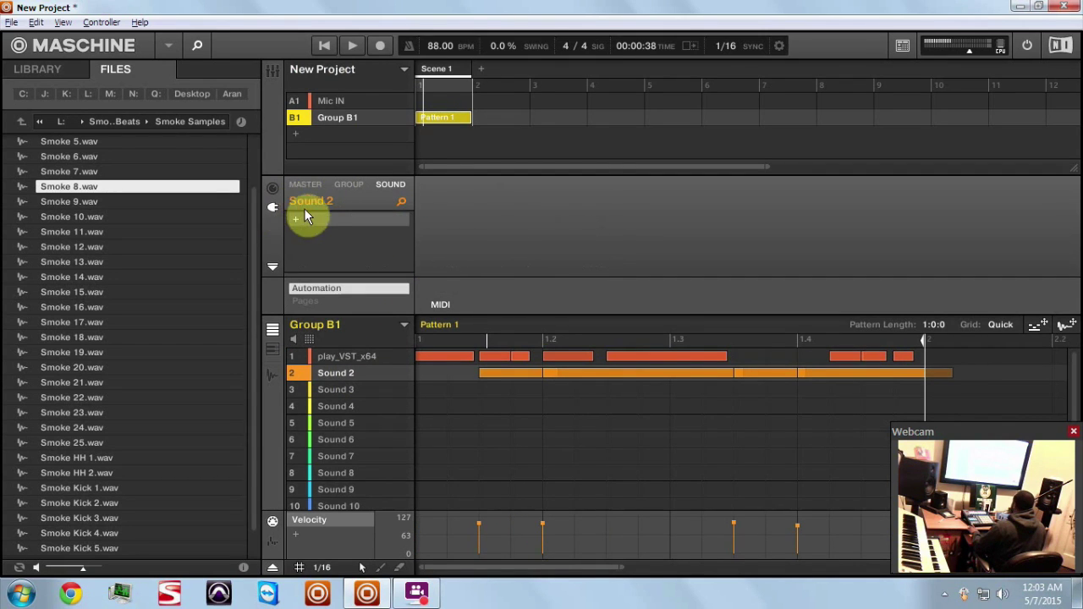
click(306, 218)
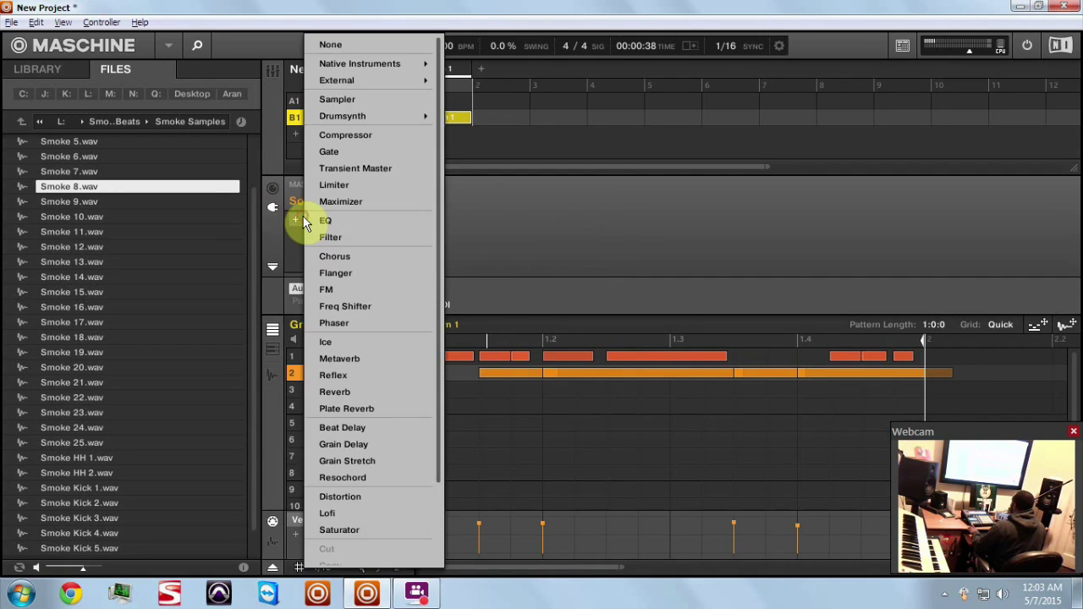
click(365, 236)
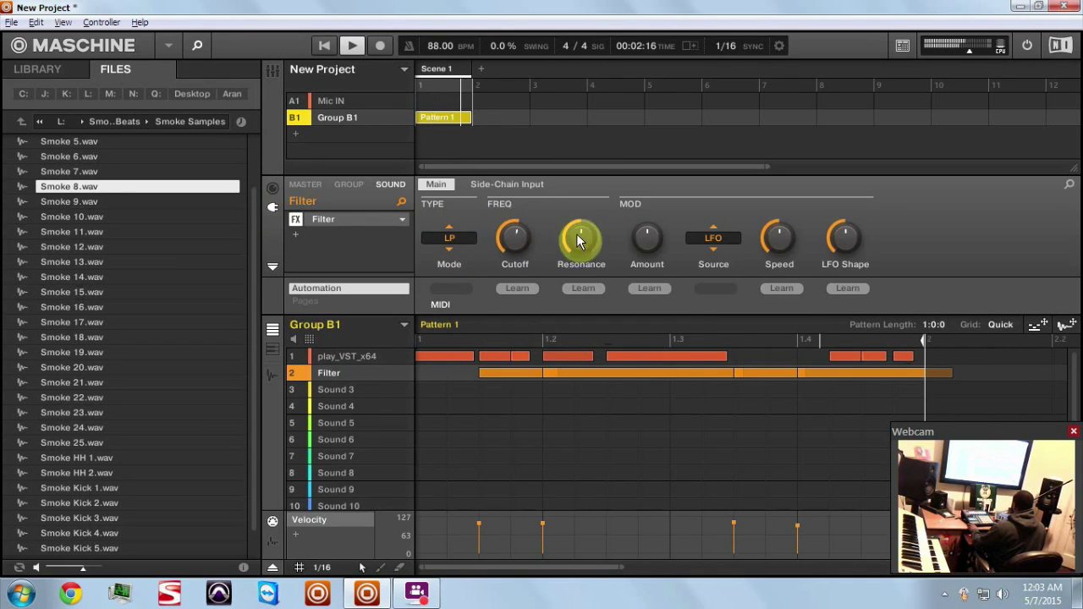
drag(578, 241, 578, 294)
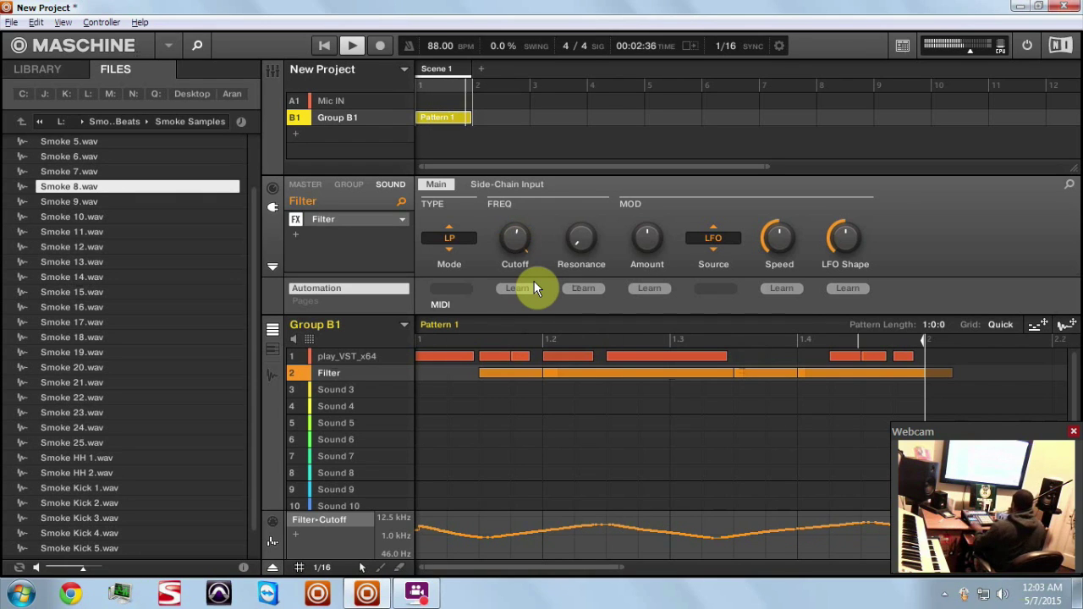
Load Orchestra > Trumpets Staccato into a new slot in the Play plugin
click(361, 355)
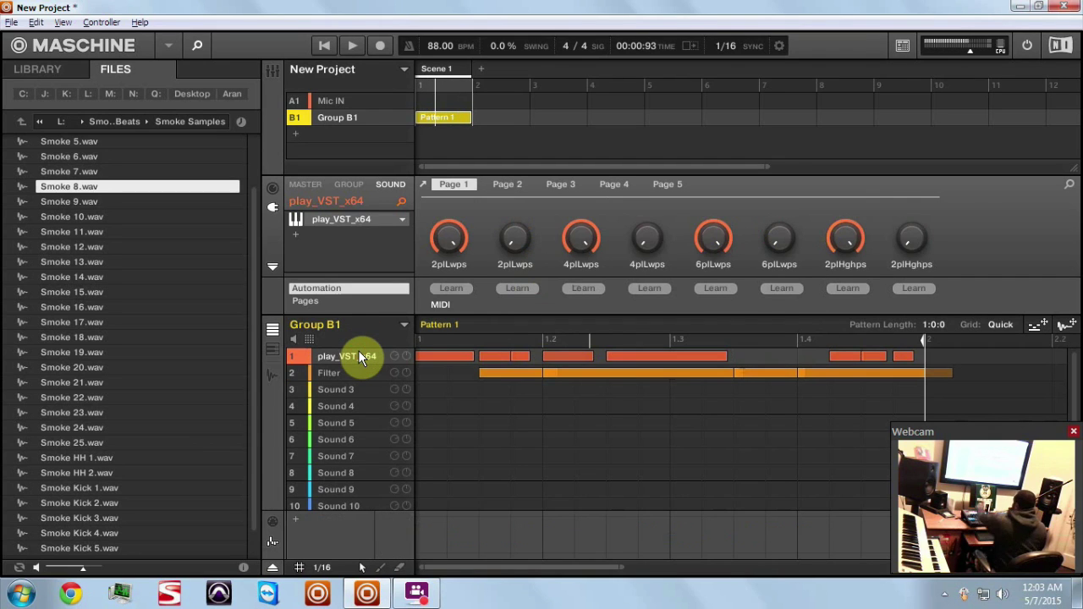
double_click(359, 354)
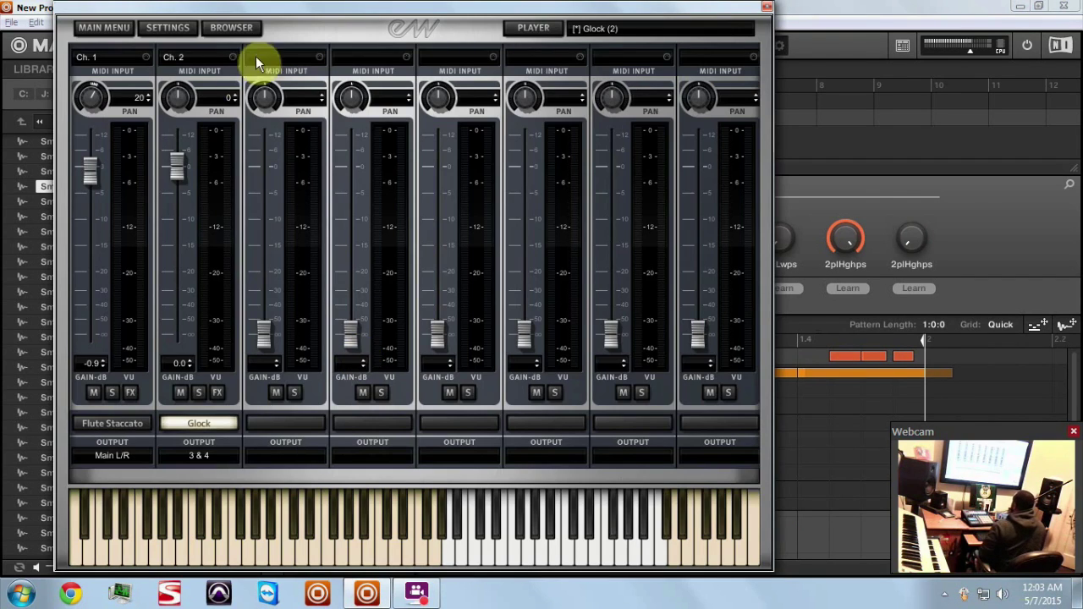
click(253, 31)
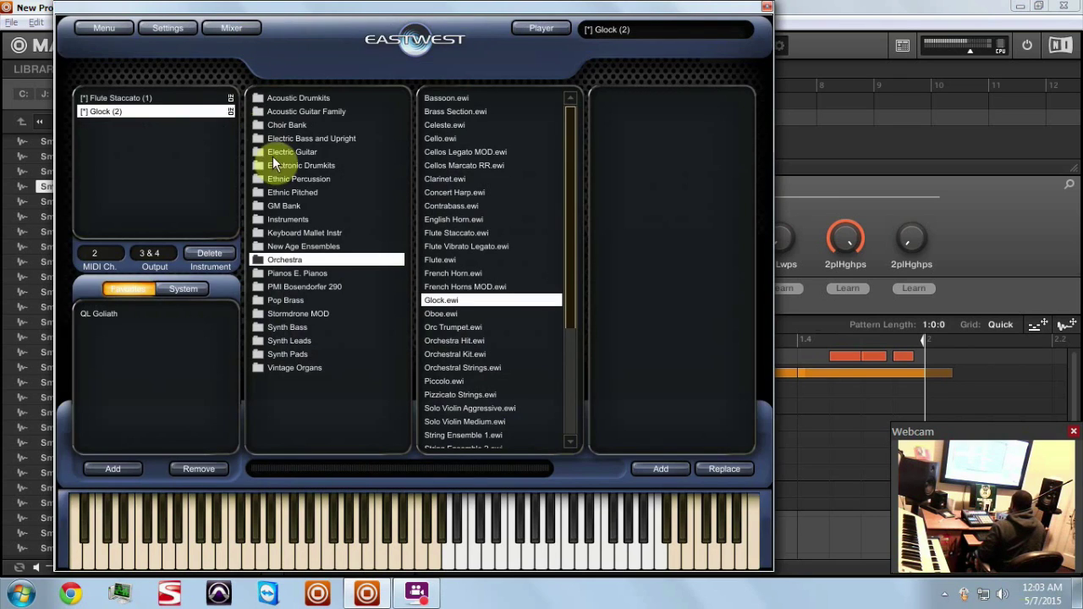
scroll(526, 376, down, 3)
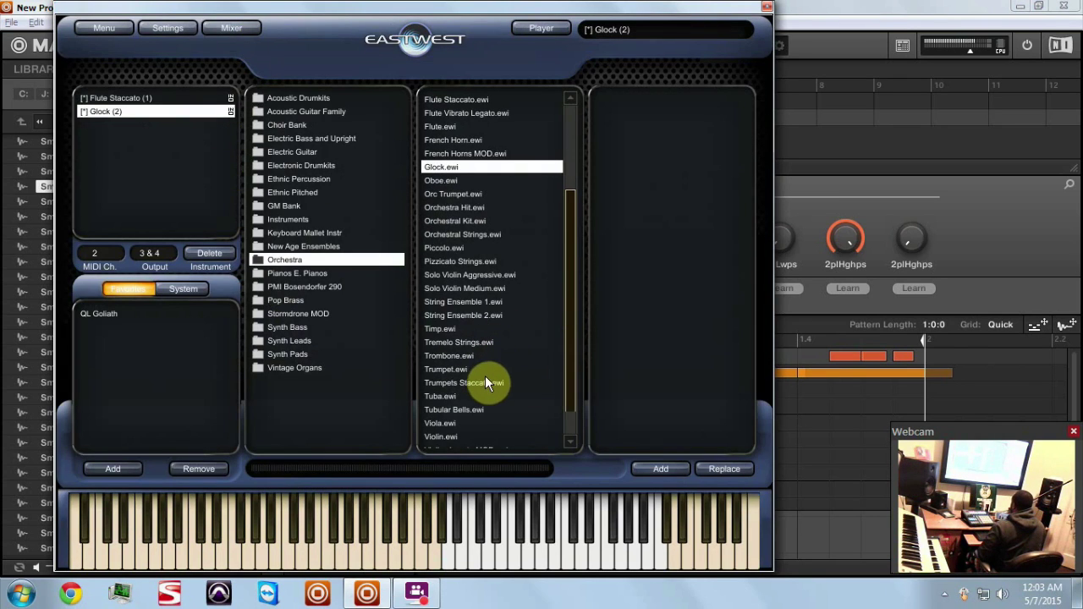
click(486, 382)
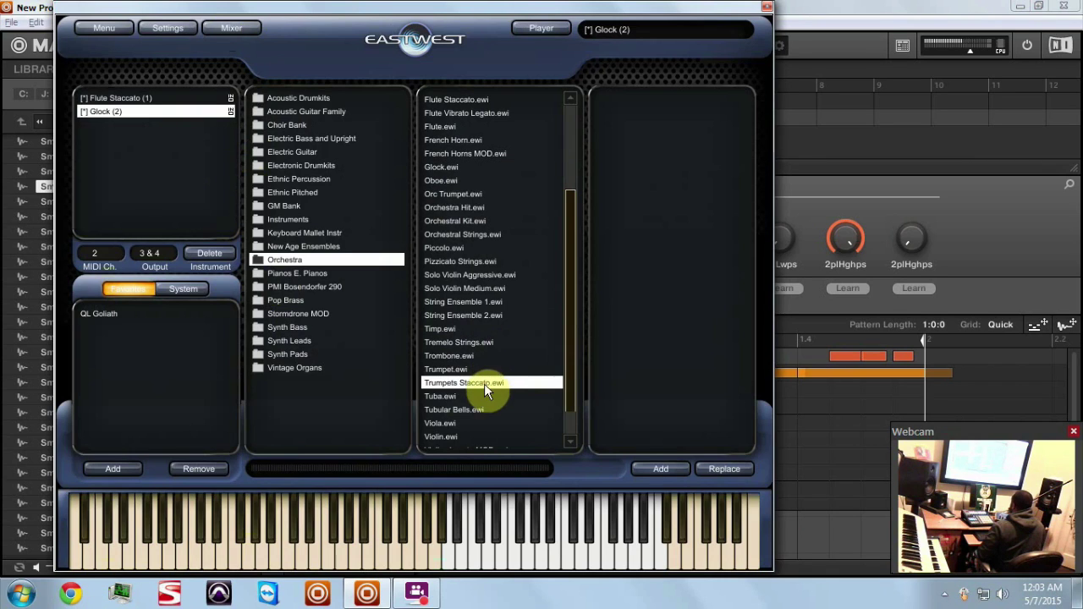
click(676, 470)
click(655, 468)
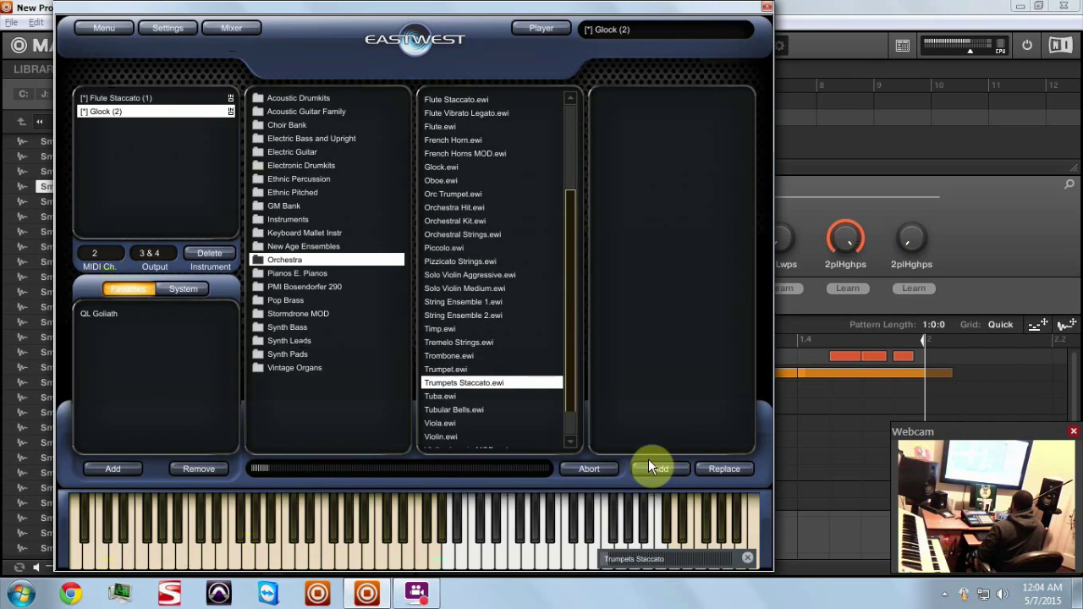
In Play's mixer, route the trumpets to outputs 5 & 6, pan near centre, MIDI channel 3
click(231, 26)
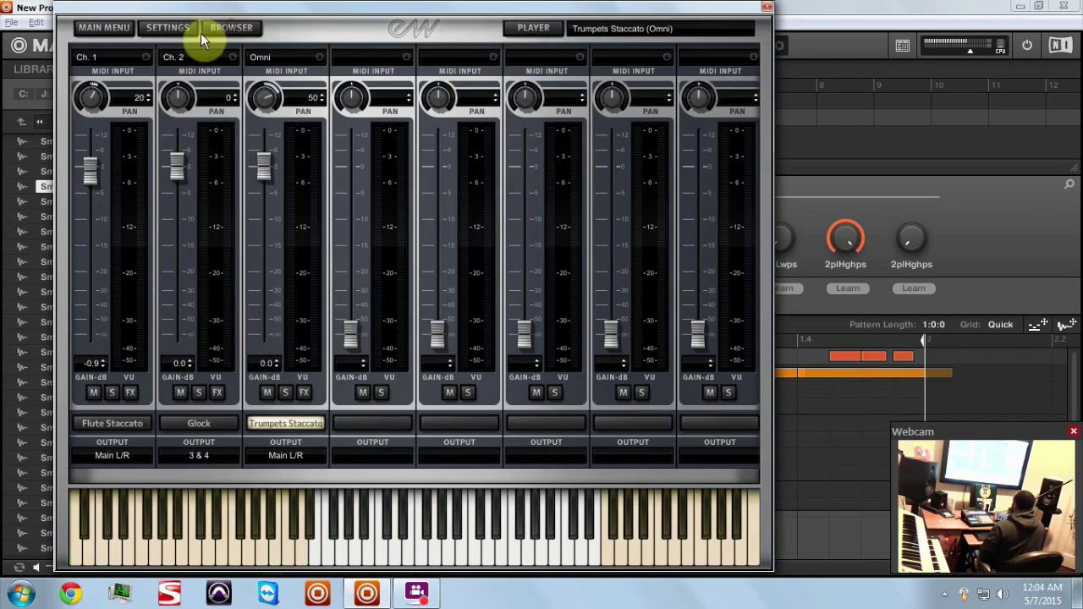
click(274, 457)
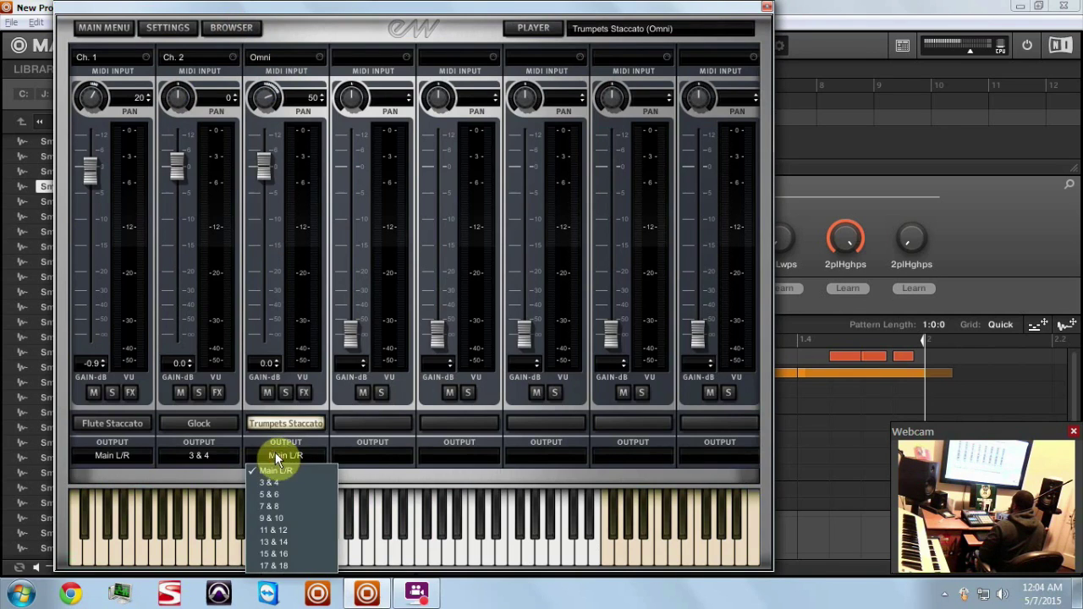
click(276, 494)
drag(275, 91, 271, 140)
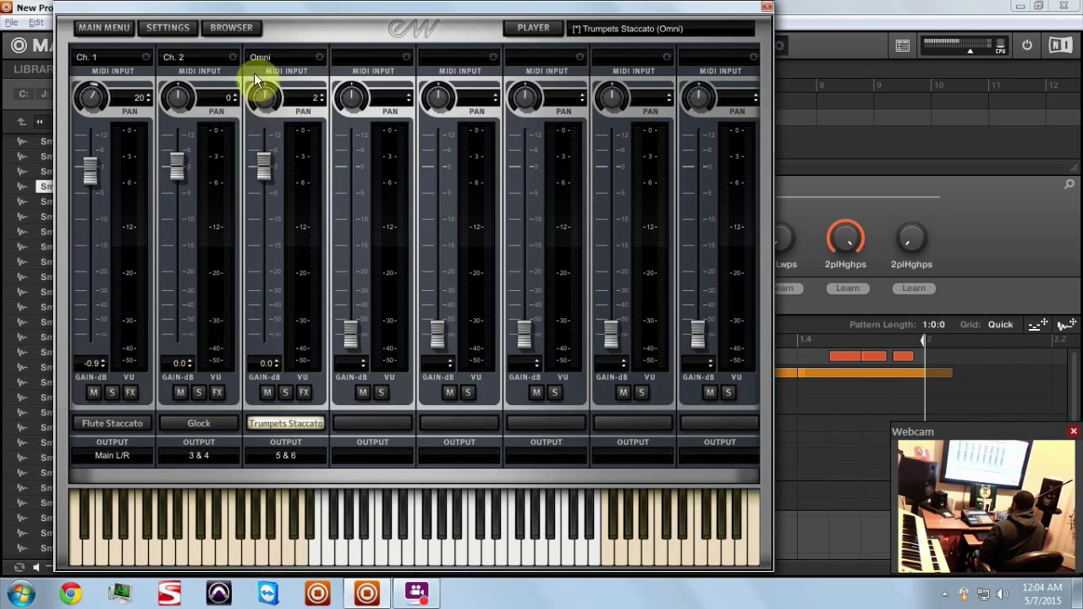
click(281, 58)
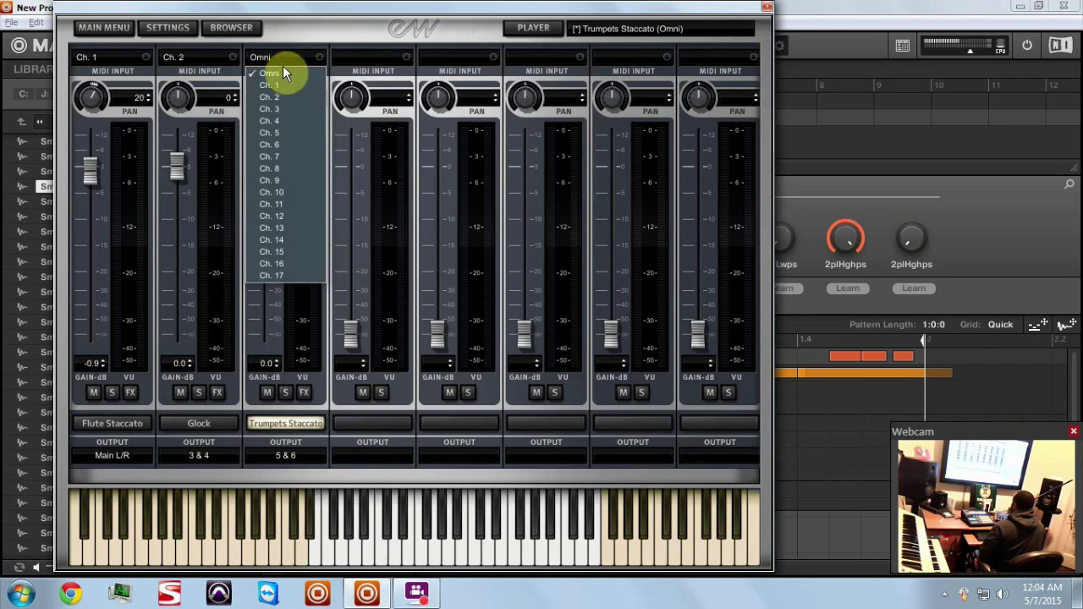
click(282, 108)
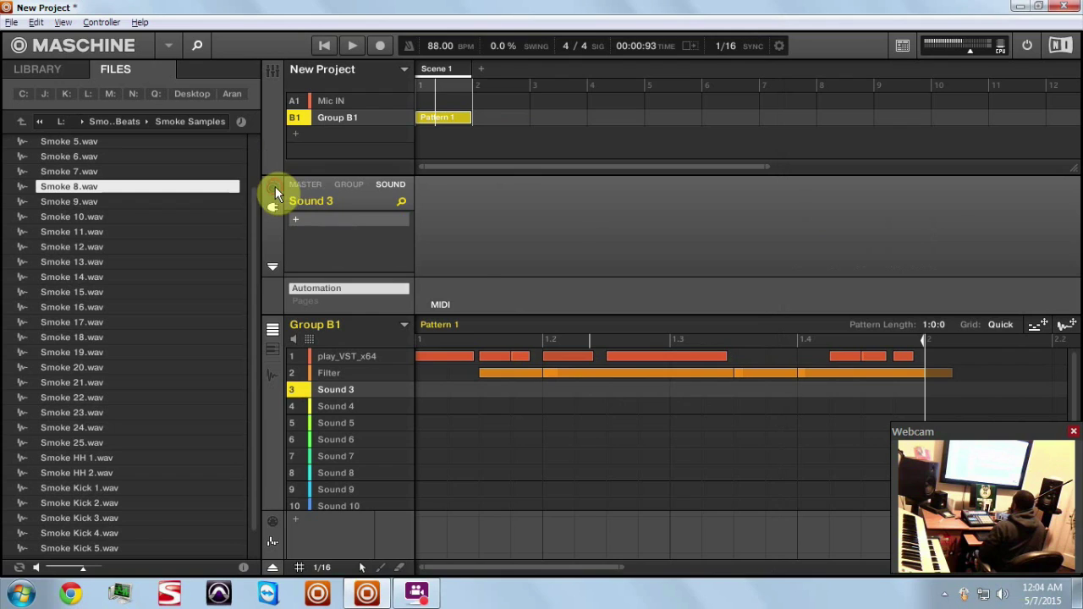
Send Sound 3's MIDI output to the Play plugin (S1) on channel 3
click(274, 187)
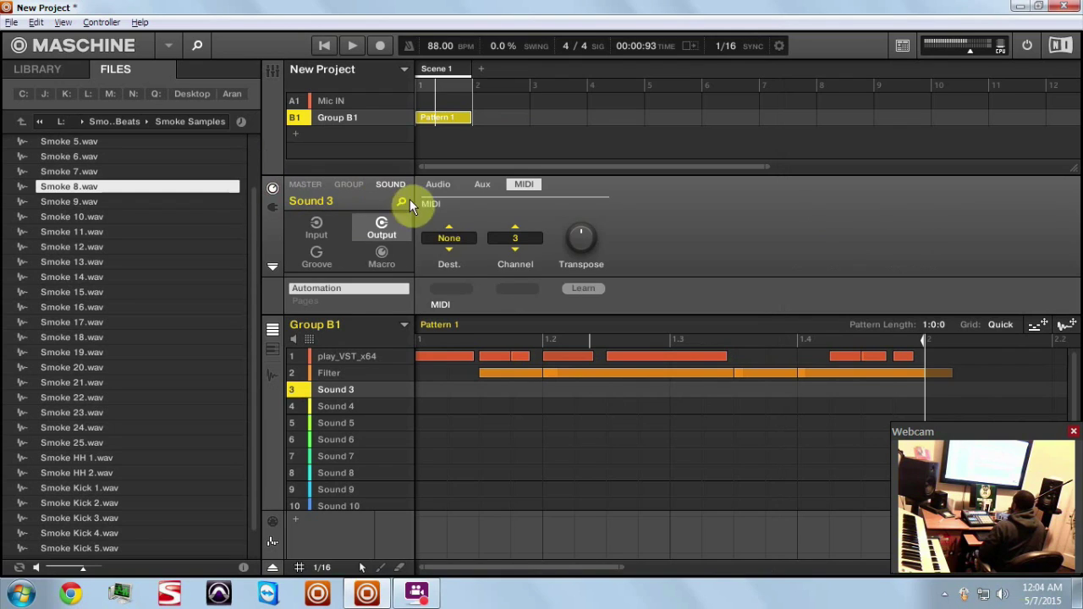
click(456, 239)
click(460, 328)
Set Sound 3's audio input source to B1:S1-3 and record the trumpet part
click(316, 229)
click(449, 238)
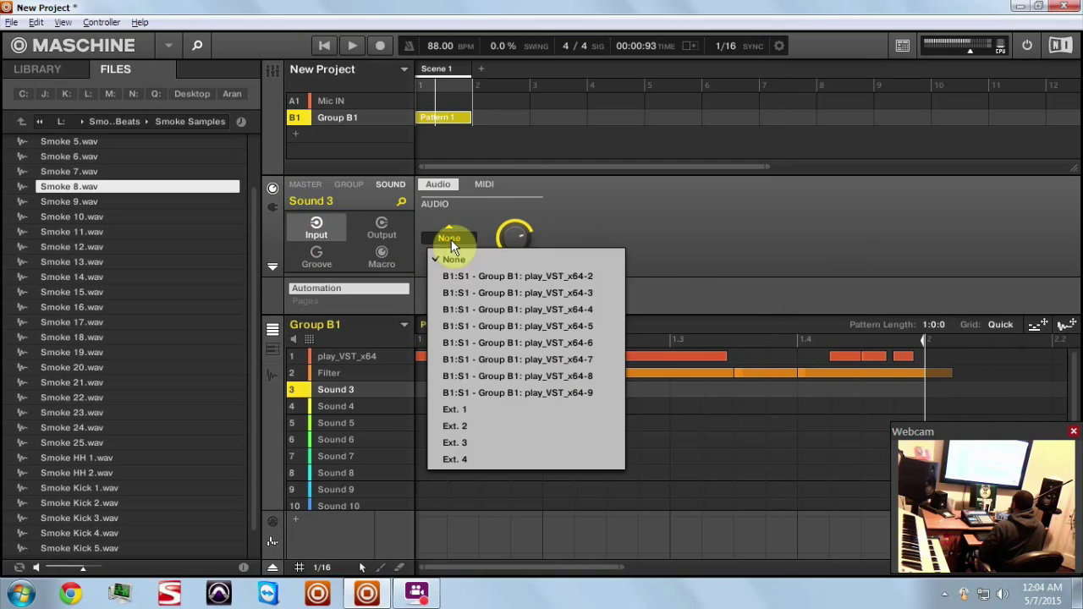
click(461, 293)
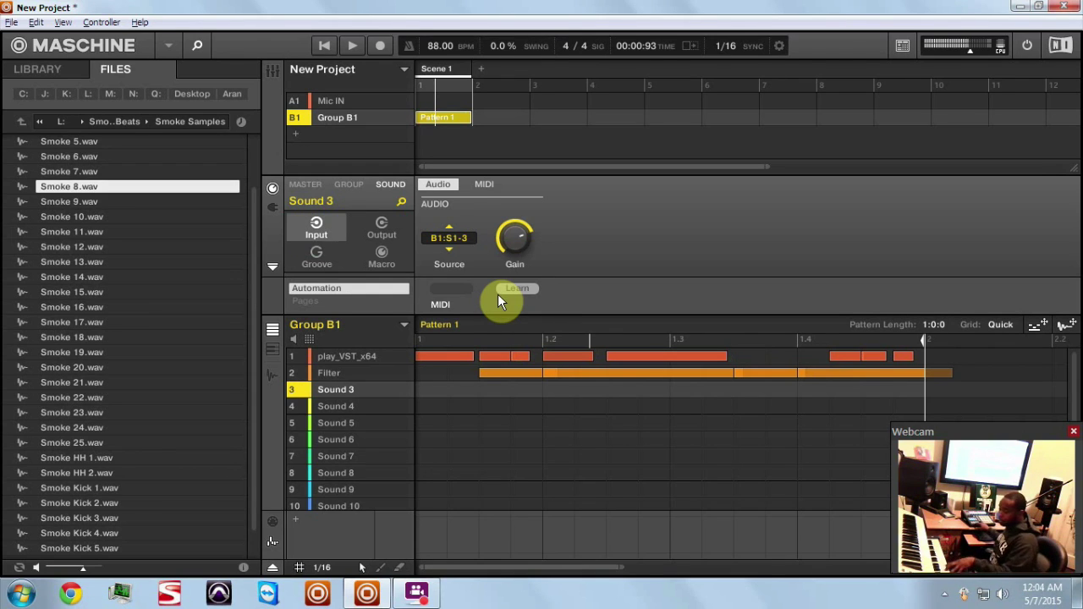
key(ctrl+r)
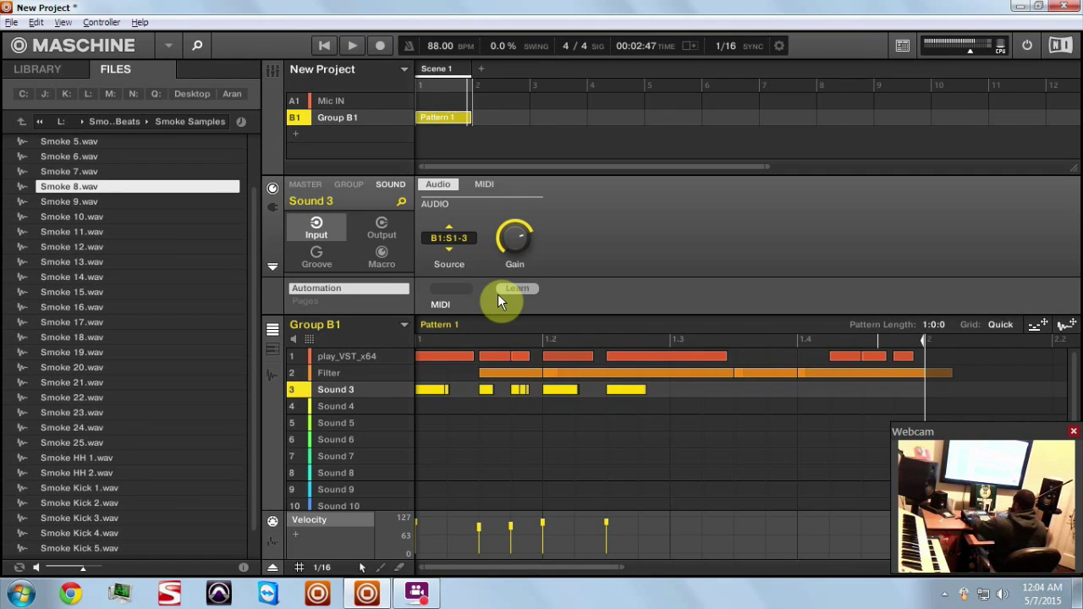
In the Mixer view, rename strip 3 to 'Trumpets'
key(ctrl+m)
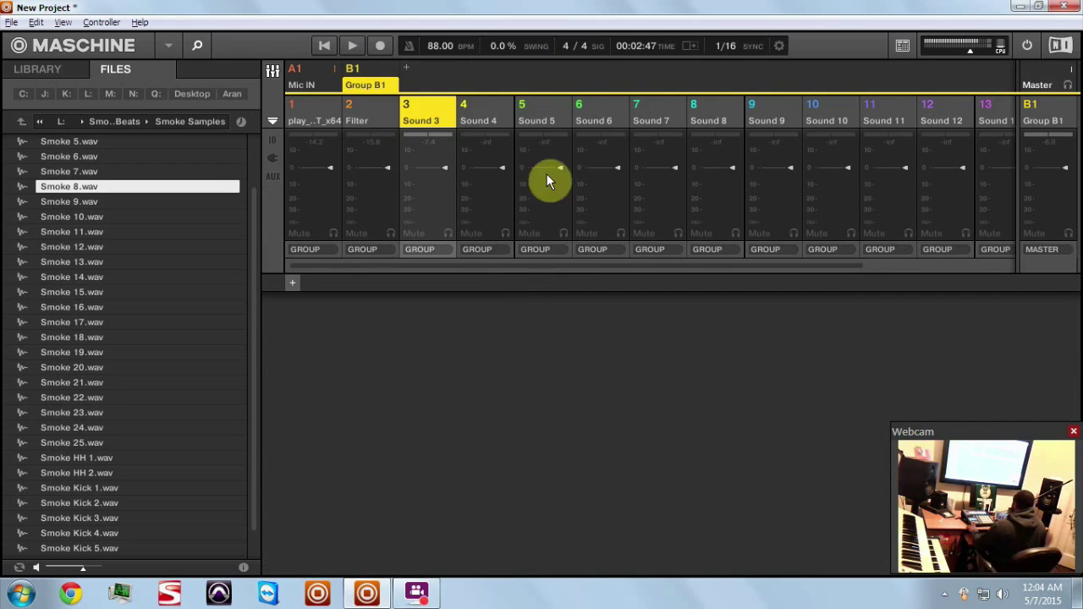
click(363, 118)
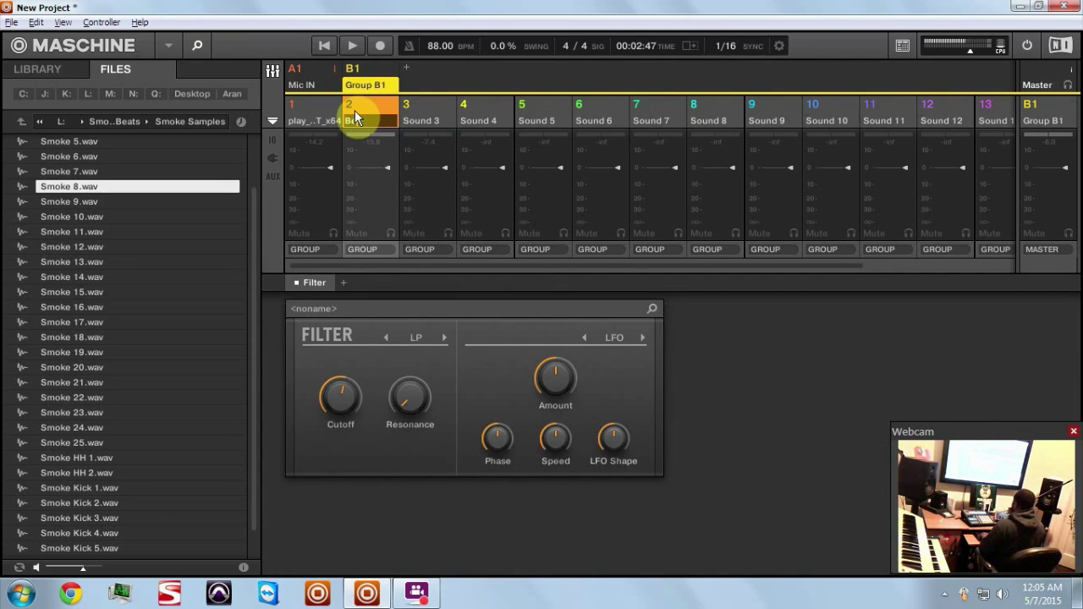
double_click(426, 119)
text(Trumpets)
key(Return)
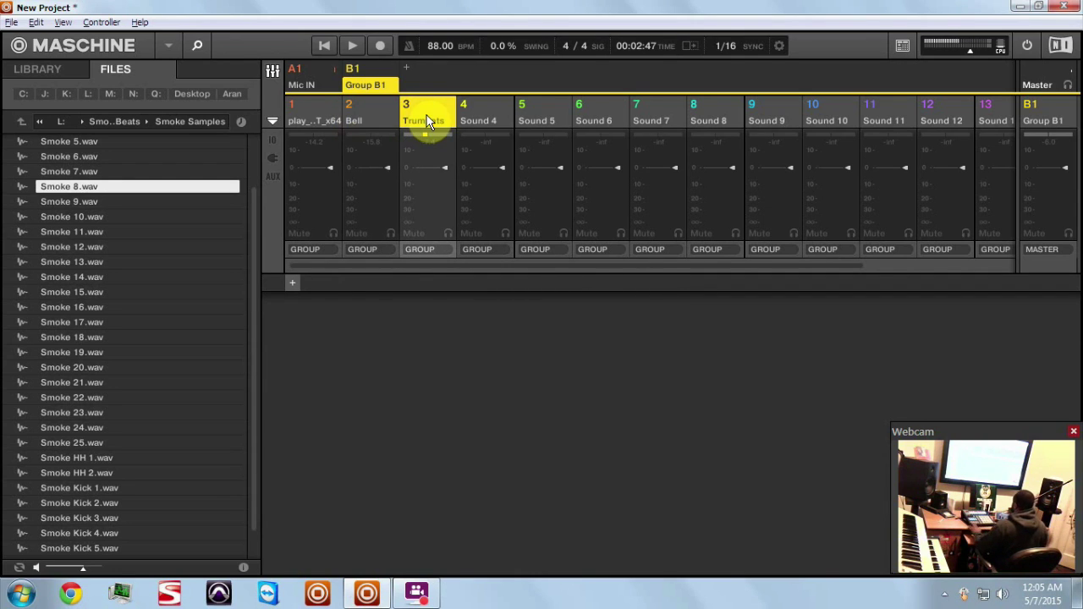
Play back the pattern and pan the Trumpets strip hard left
key(space)
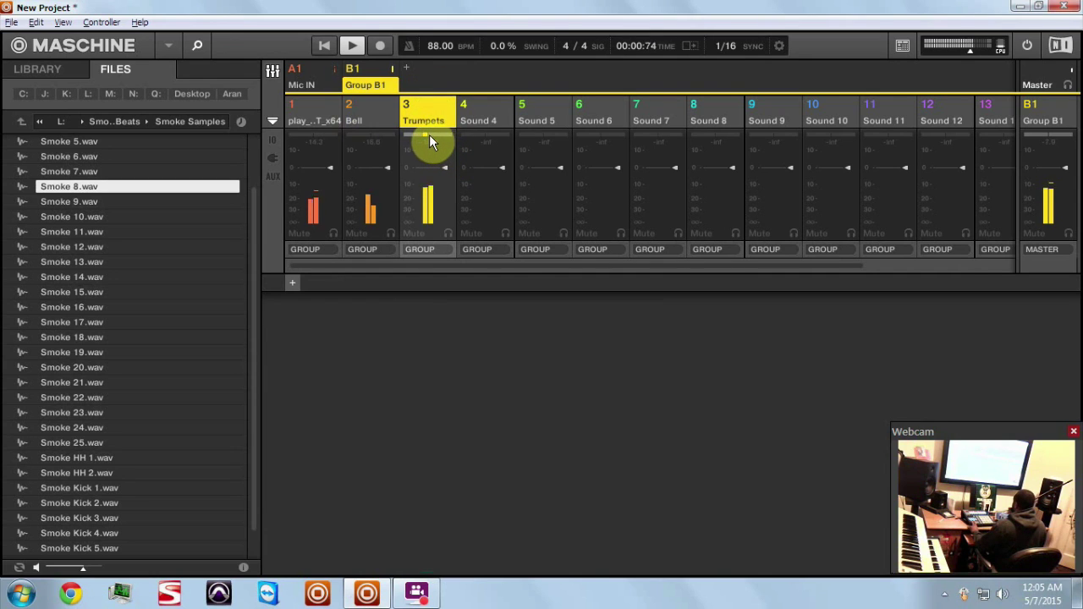
drag(425, 135, 446, 158)
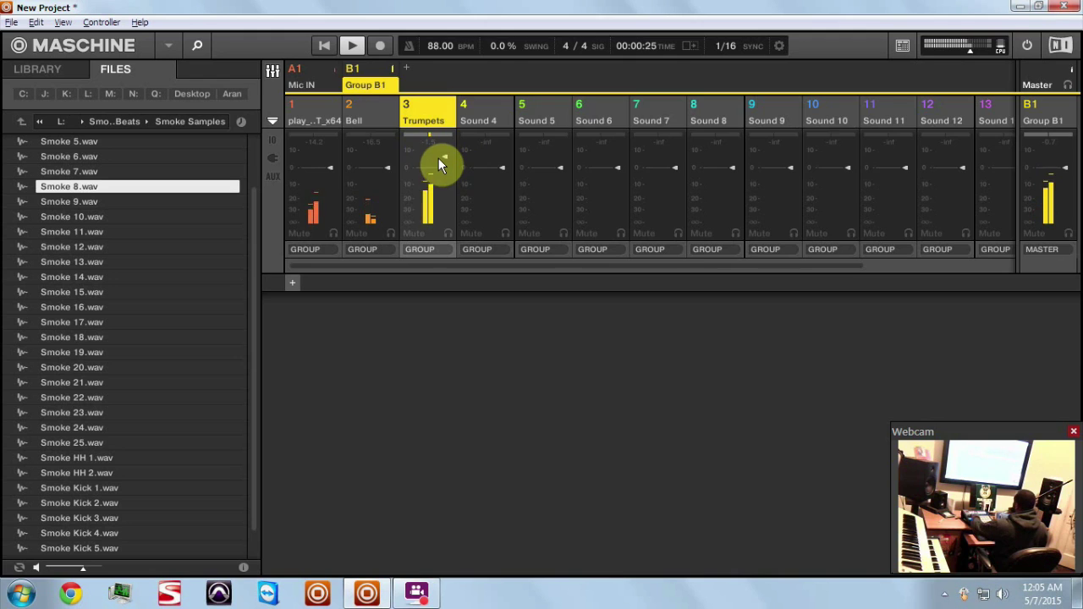
key(ctrl+m)
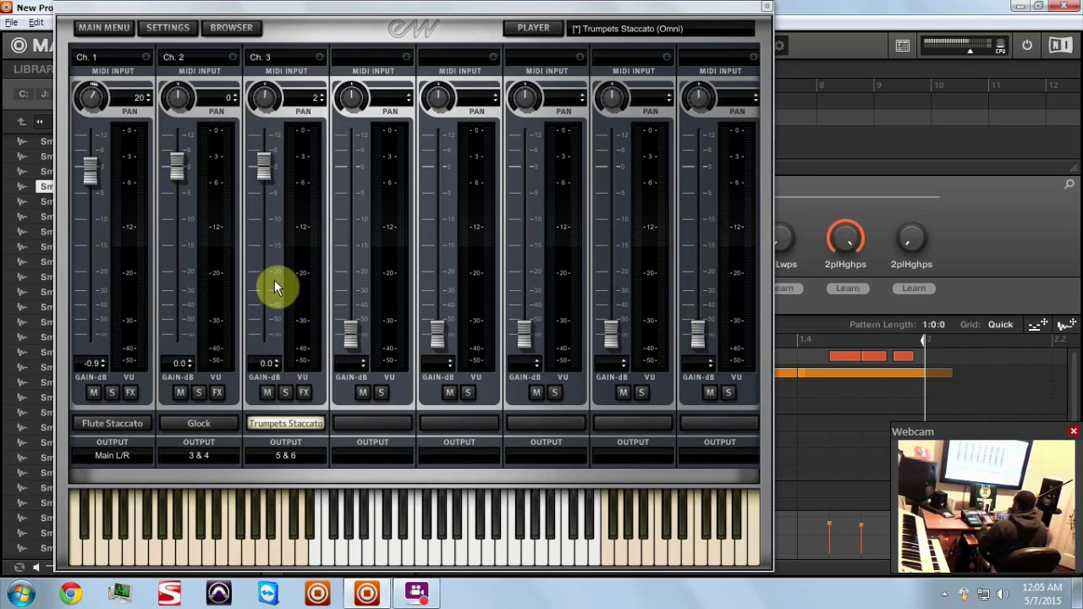
click(167, 28)
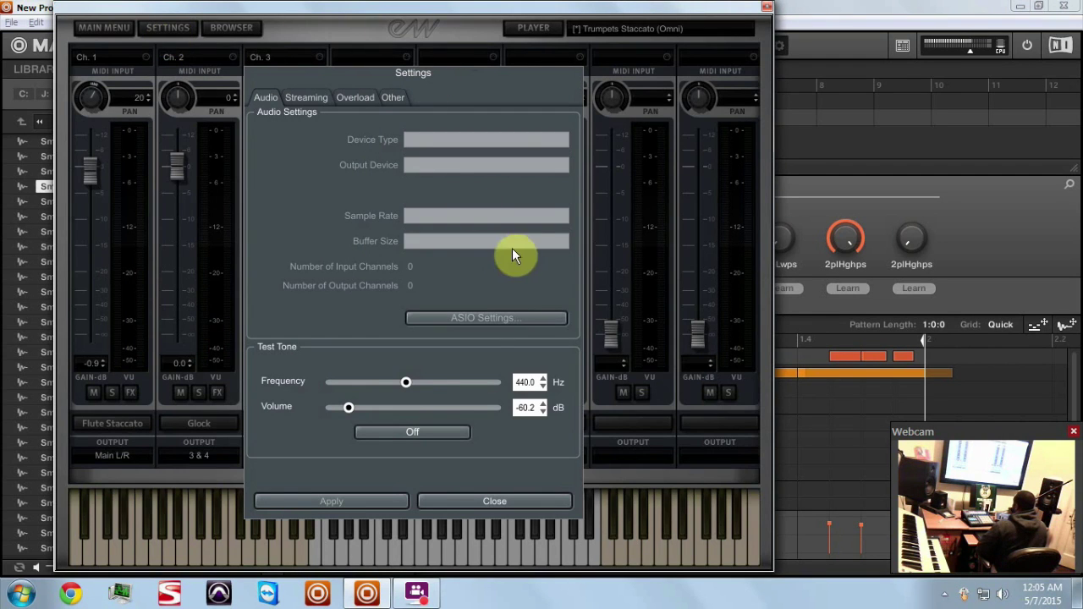
click(476, 501)
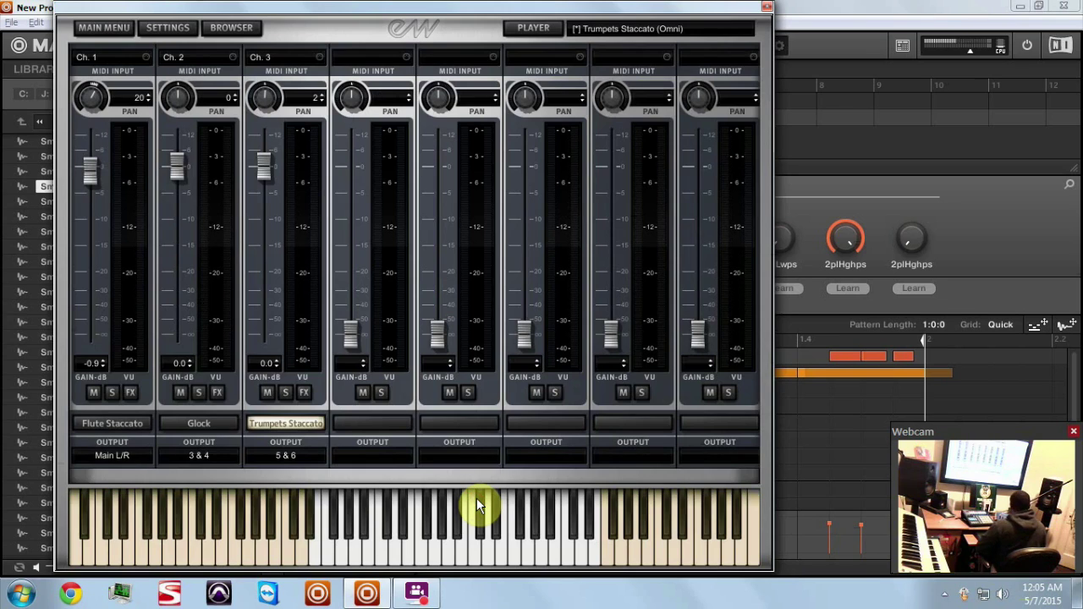